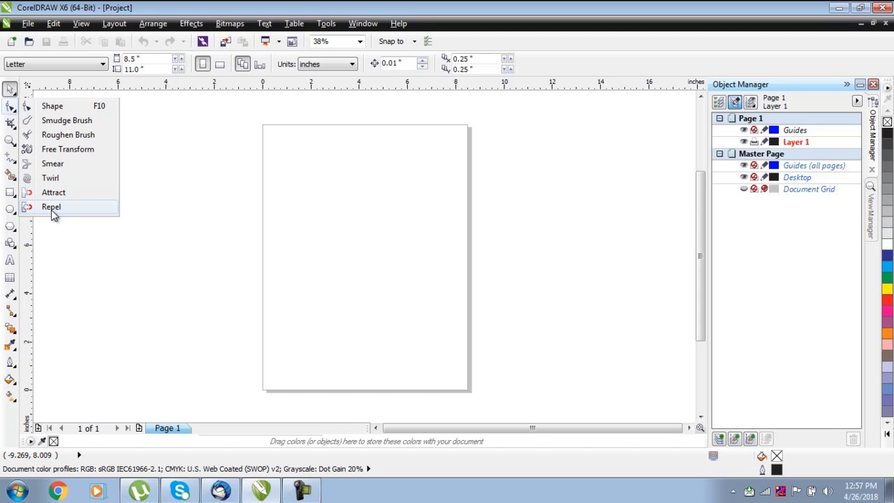
- Draw a rectangle about 4.88 by 3.2 inches and move it inside the upper half of the page
click(147, 166)
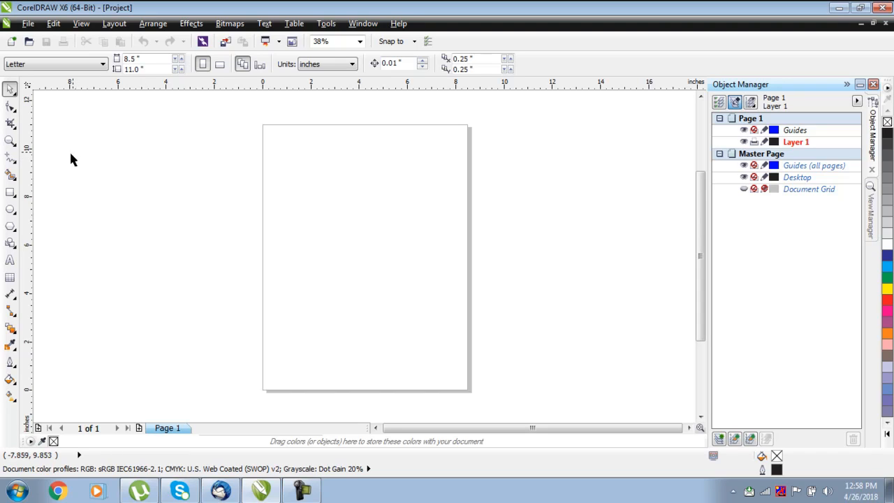
click(11, 198)
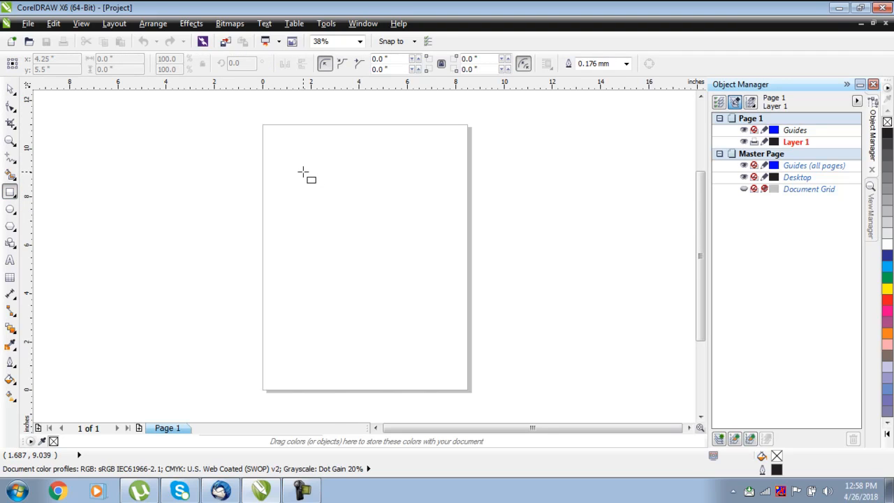
drag(303, 172, 362, 210)
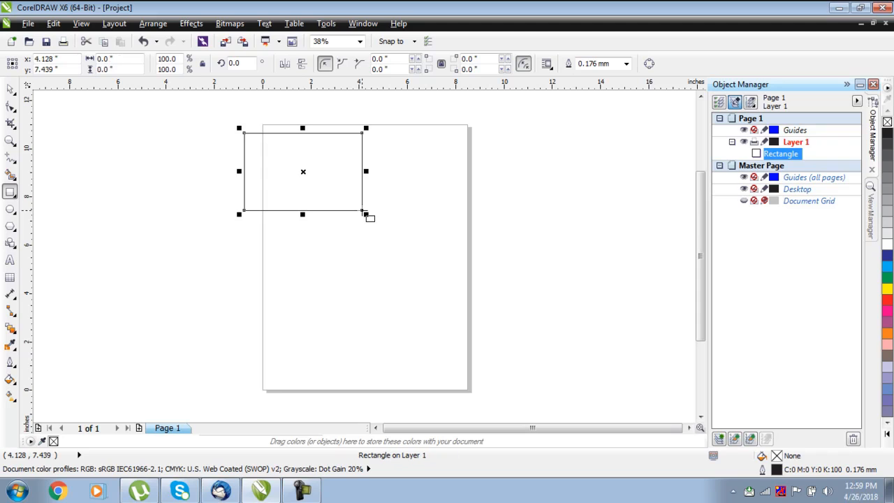
key(space)
click(312, 181)
drag(313, 181, 359, 218)
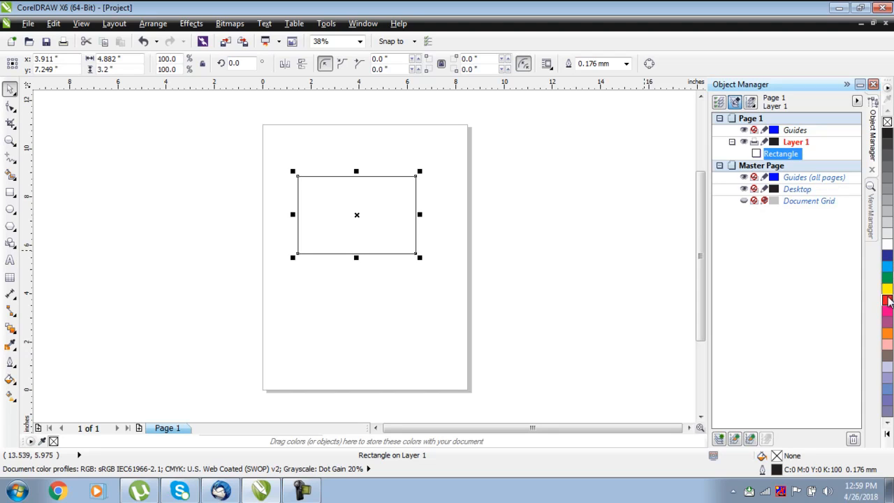
- Fill the rectangle with red and set its outline width to 2.0 mm
click(886, 301)
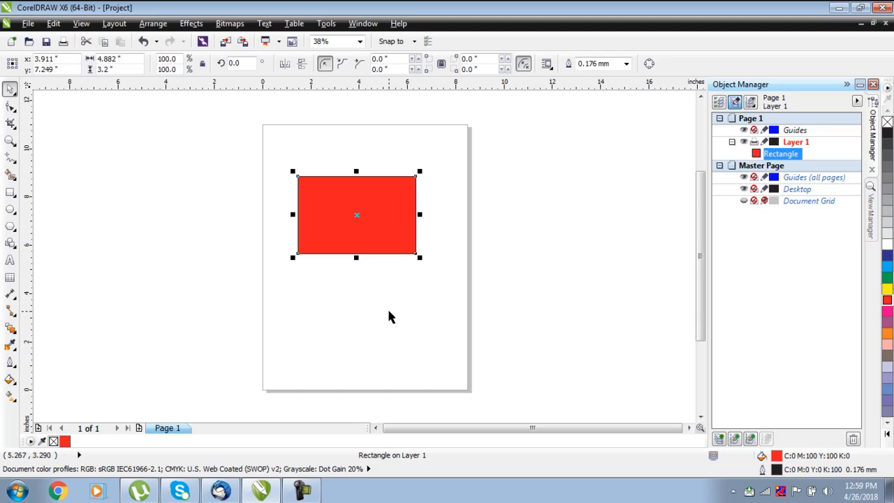
scroll(354, 218, up, 2)
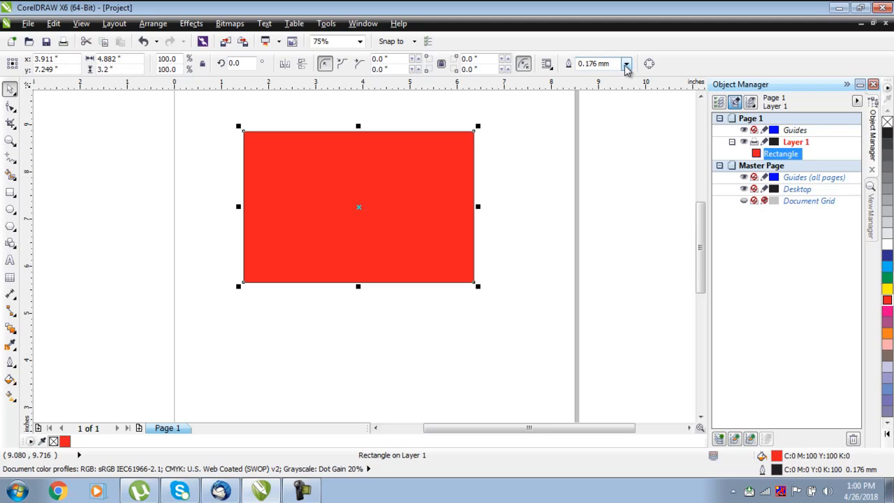
click(626, 64)
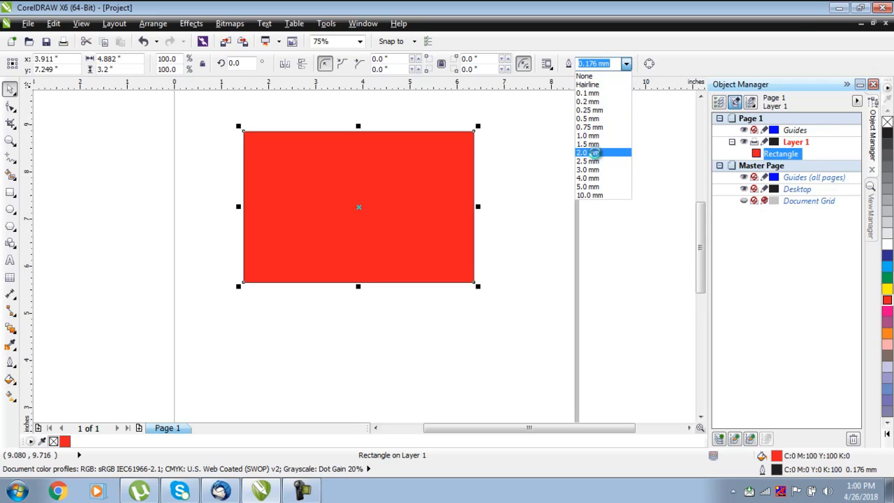
click(594, 152)
scroll(212, 140, up, 2)
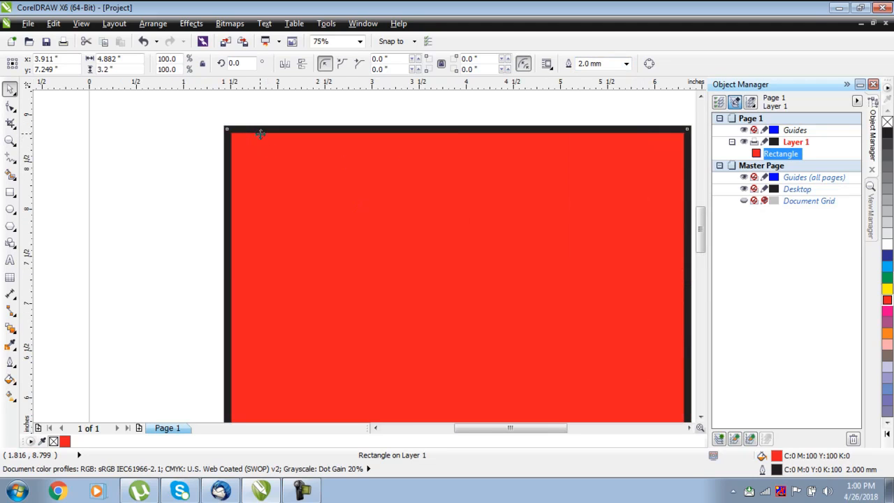
click(177, 131)
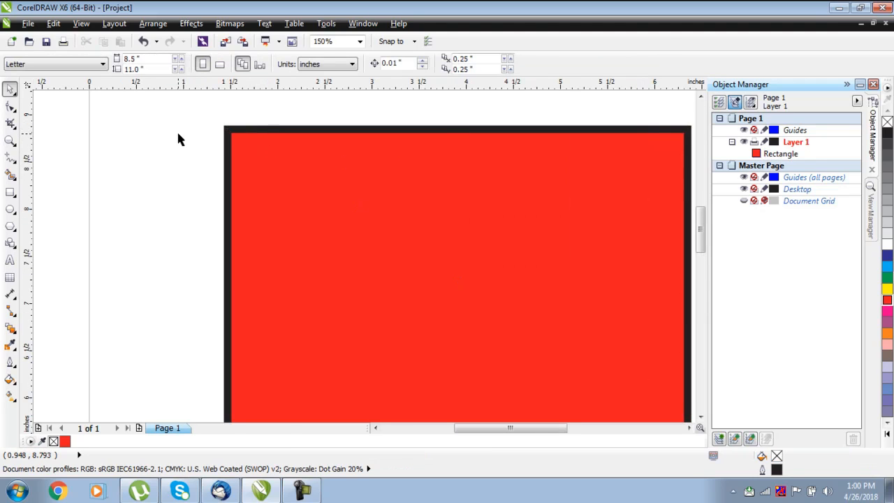
scroll(177, 133, down, 2)
drag(173, 117, 496, 296)
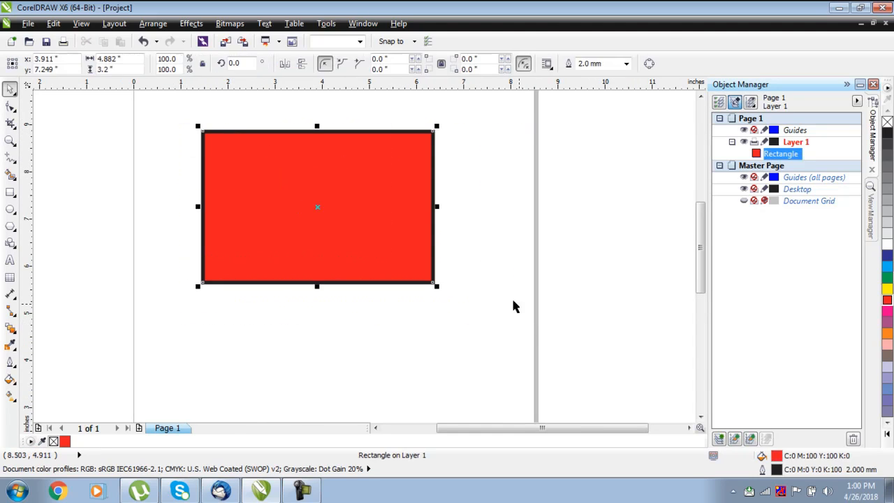
click(511, 296)
scroll(192, 132, up, 2)
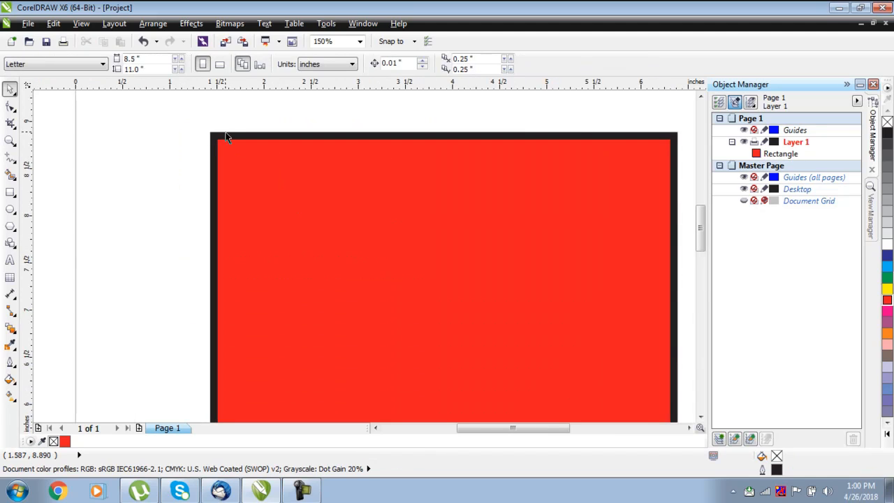
scroll(227, 136, down, 2)
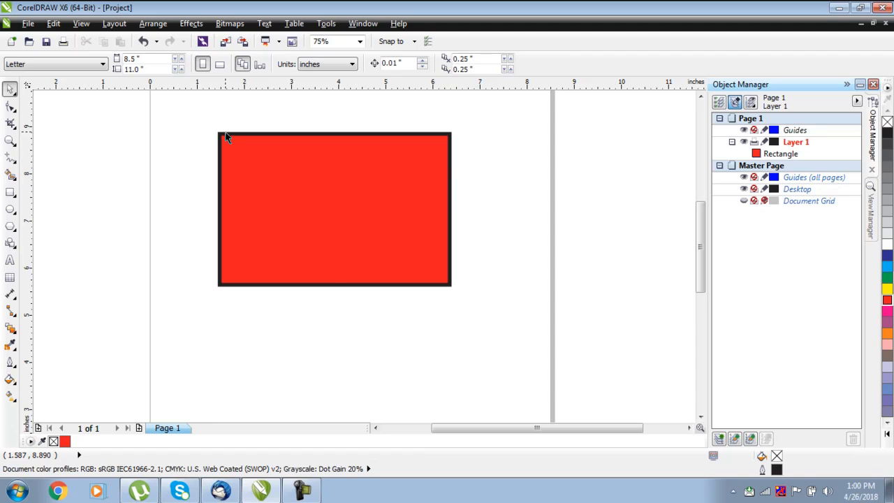
- Change the red rectangle's outline colour to green
click(226, 137)
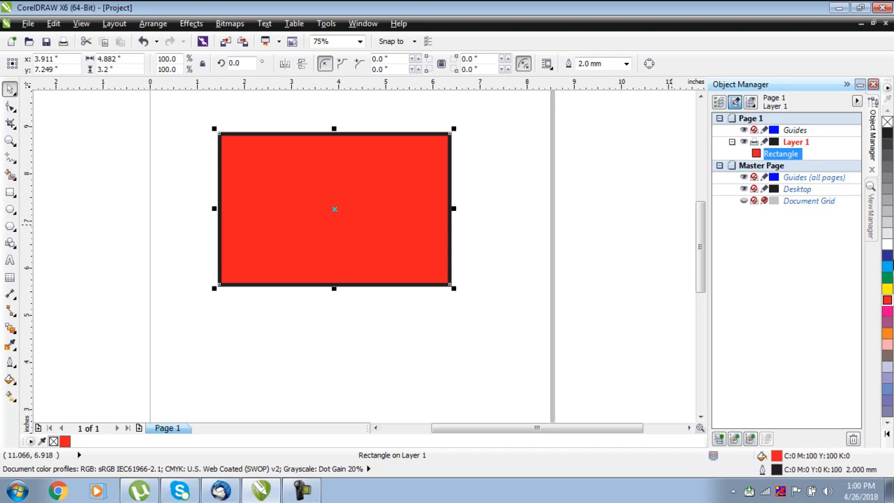
right_click(887, 279)
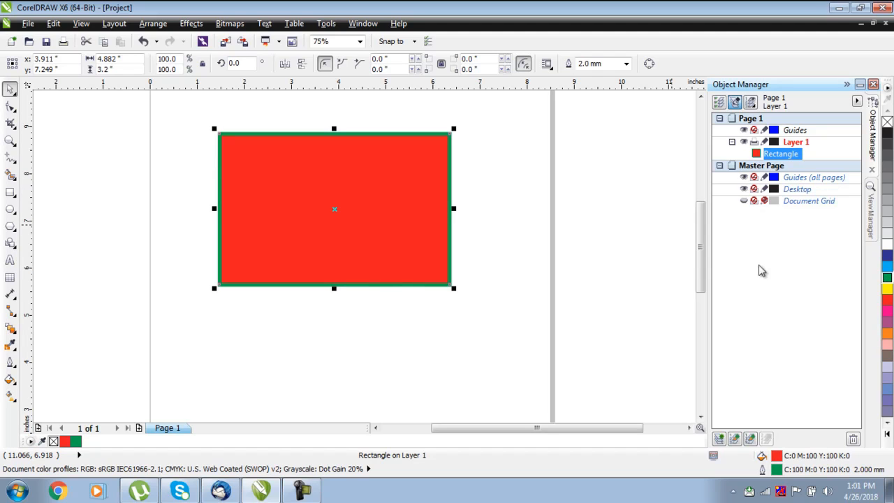
scroll(434, 141, up, 1)
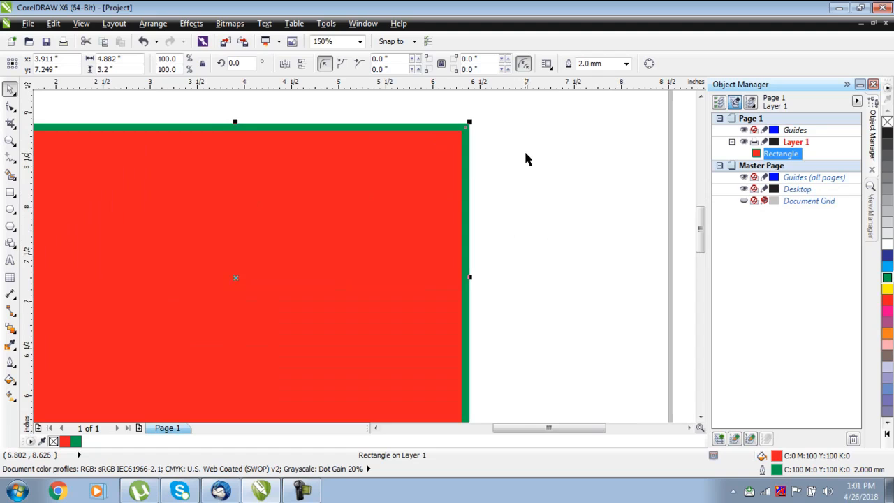
scroll(524, 152, down, 1)
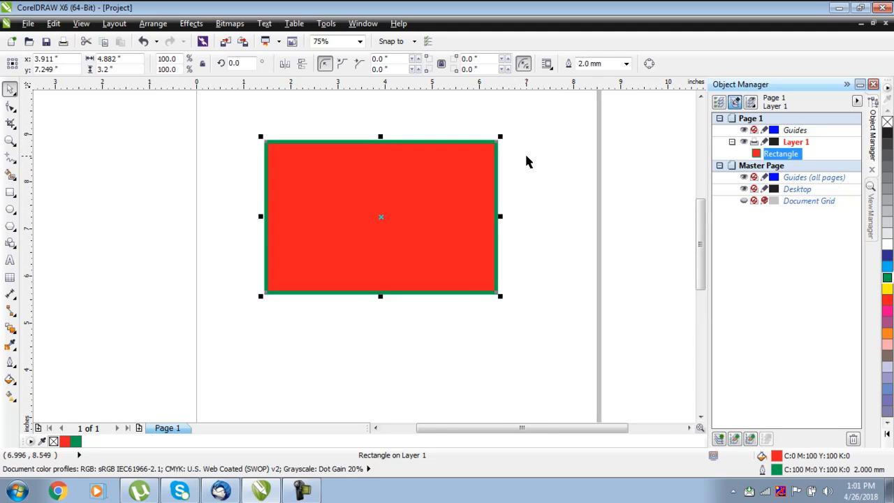
click(565, 195)
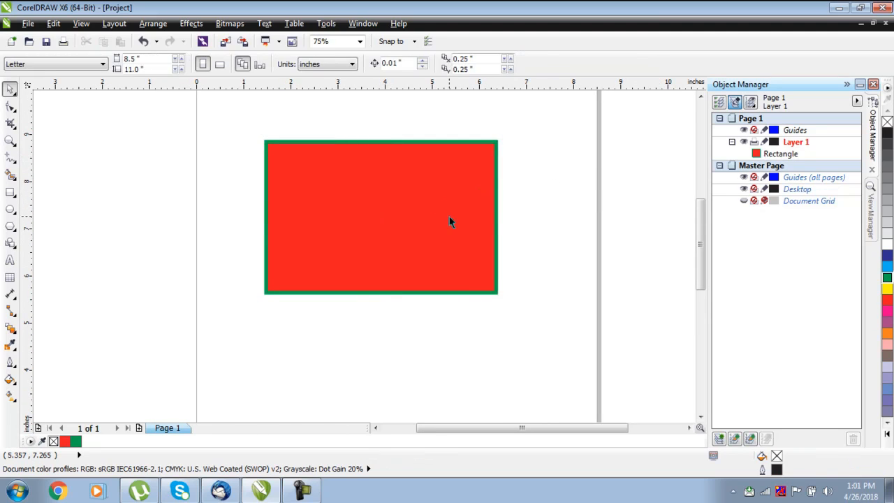
- Try a dark blue fill on the rectangle and restore the red fill
click(449, 217)
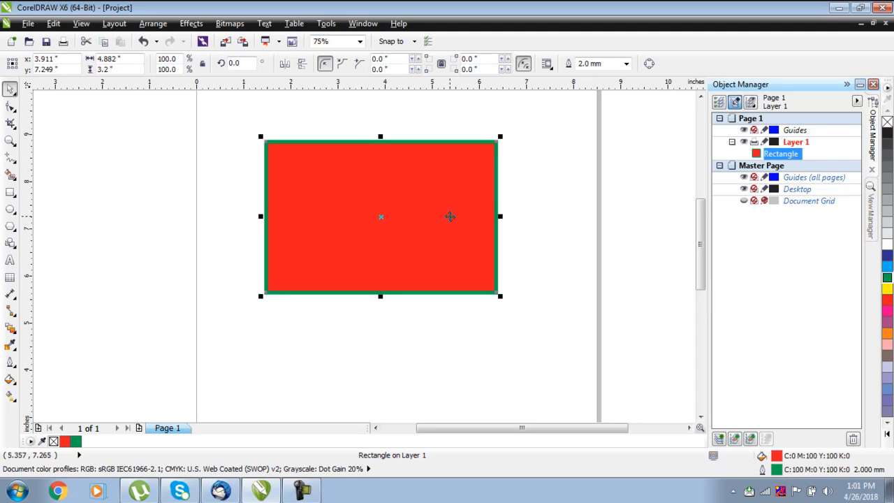
click(887, 259)
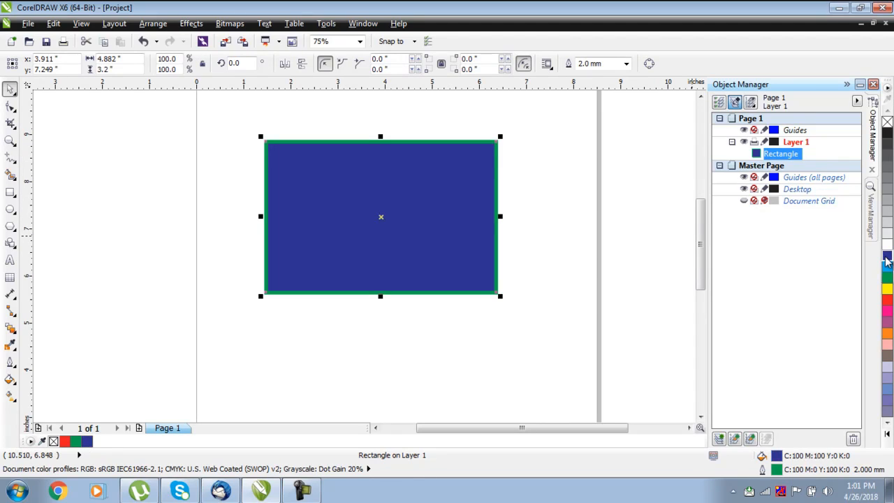
click(888, 300)
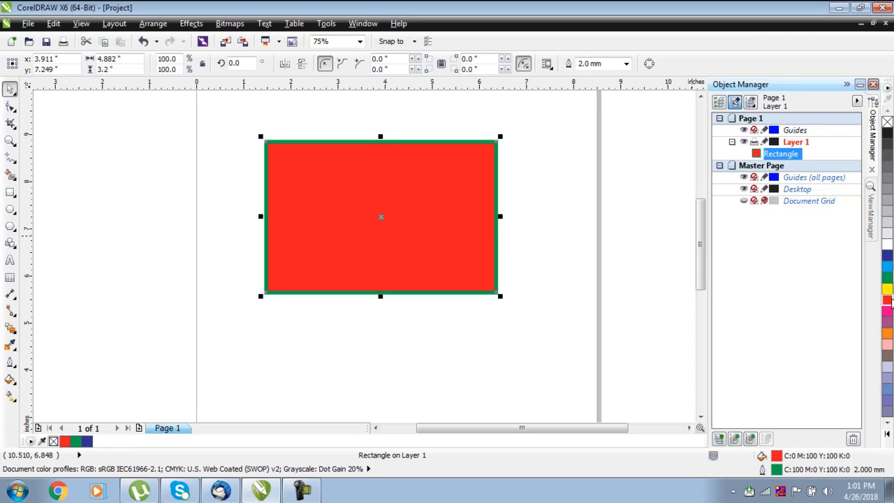
- Try magenta, purple and green outline colours on the rectangle and finish with a cyan outline
right_click(888, 312)
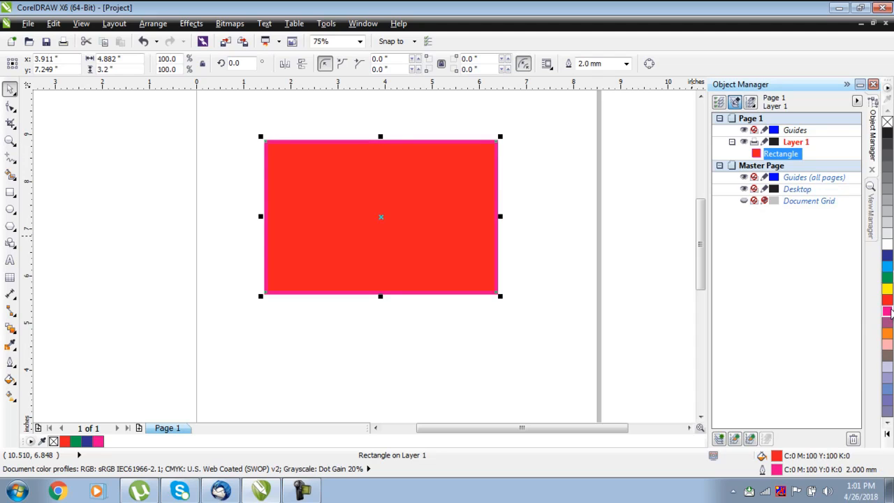
right_click(889, 323)
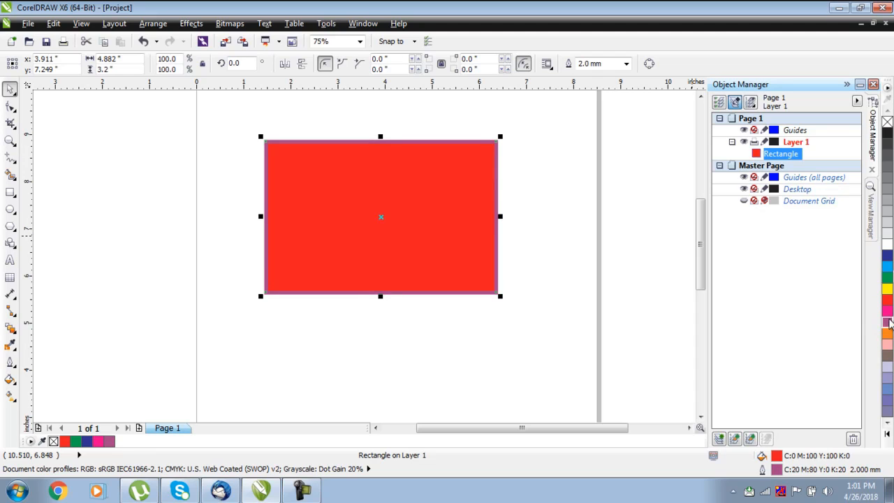
right_click(887, 278)
right_click(887, 268)
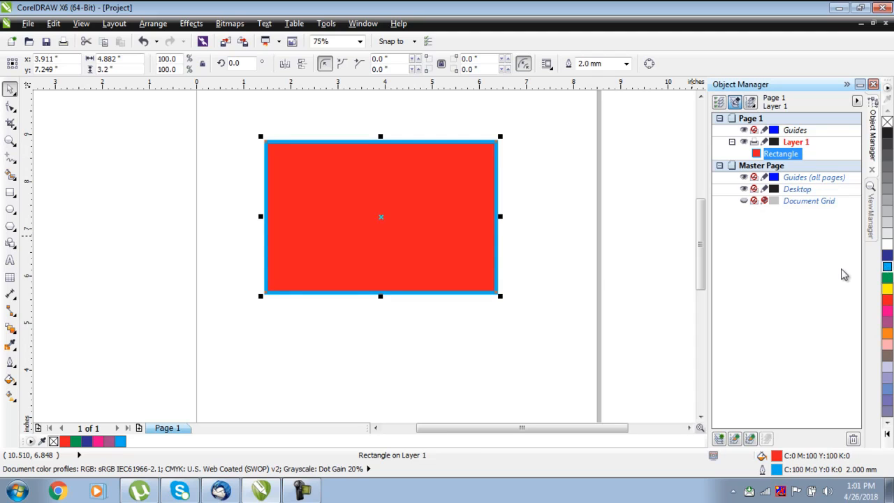
click(567, 233)
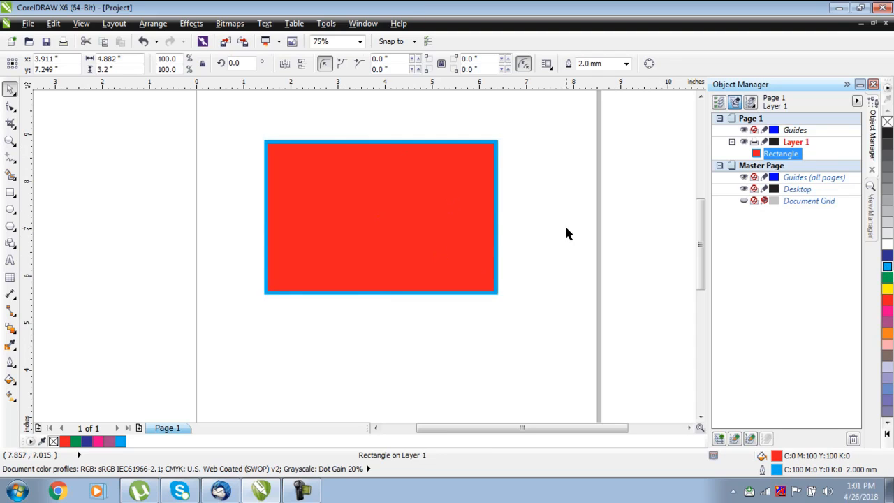
- Activate the Smudge Brush for the red rectangle and set its nib size to 2.0 inches
click(474, 231)
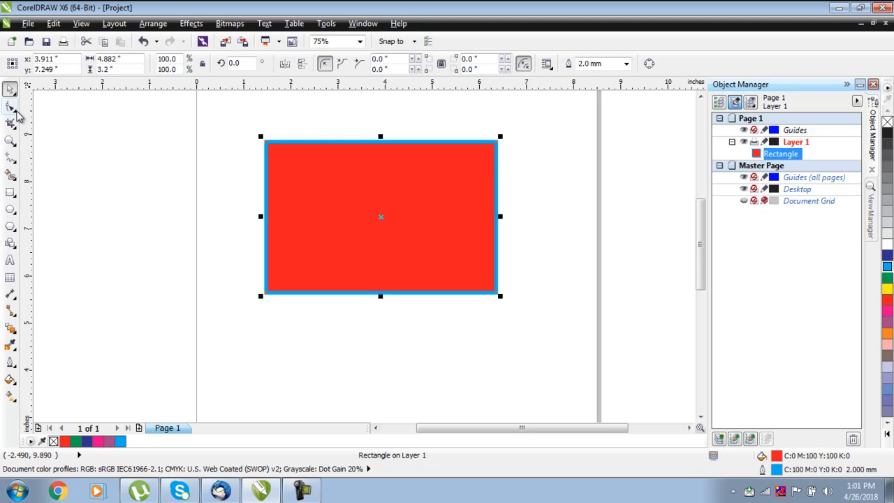
click(17, 111)
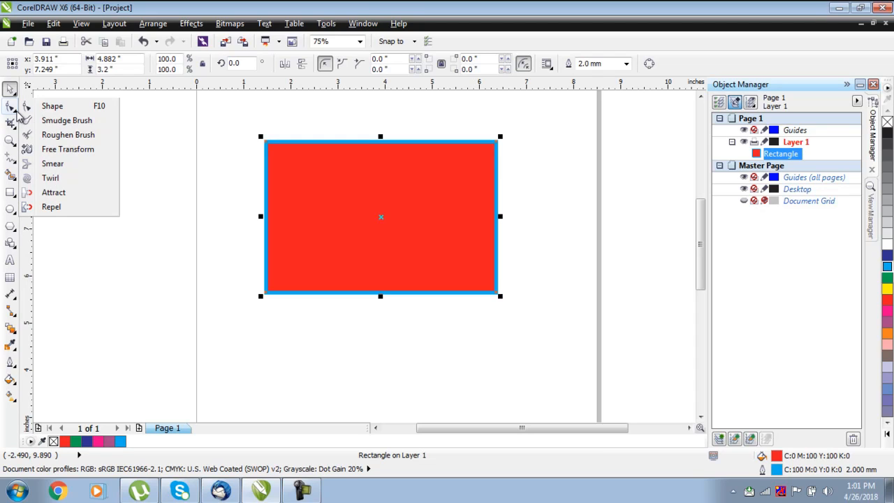
click(56, 120)
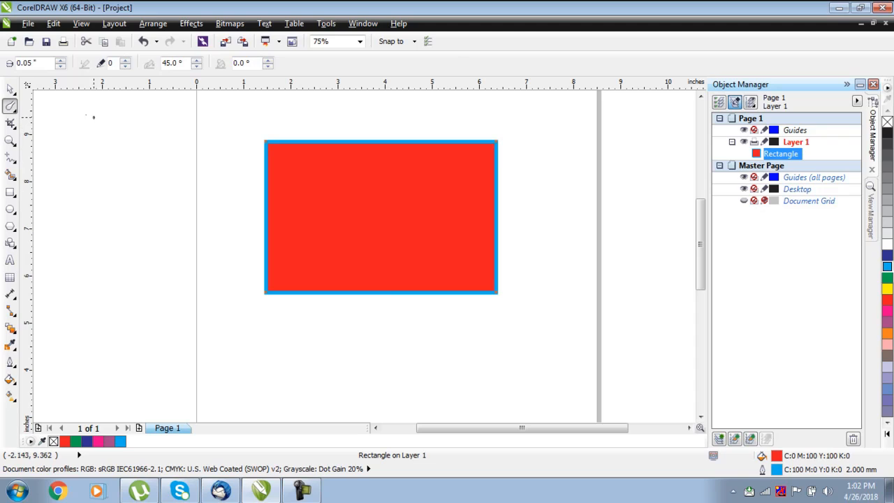
drag(31, 63, 18, 62)
text(2.0)
key(Return)
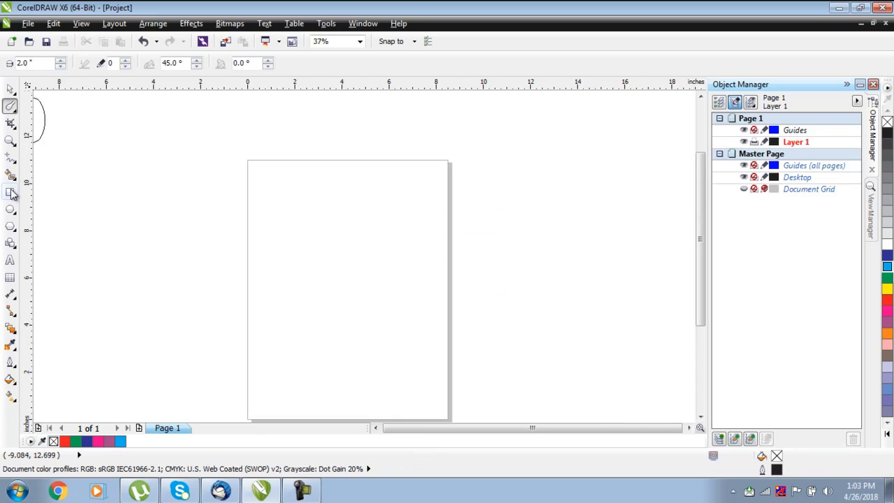
- Draw a rectangle about 5.75 by 3.92 inches and move it slightly up and left near the page's middle
click(11, 193)
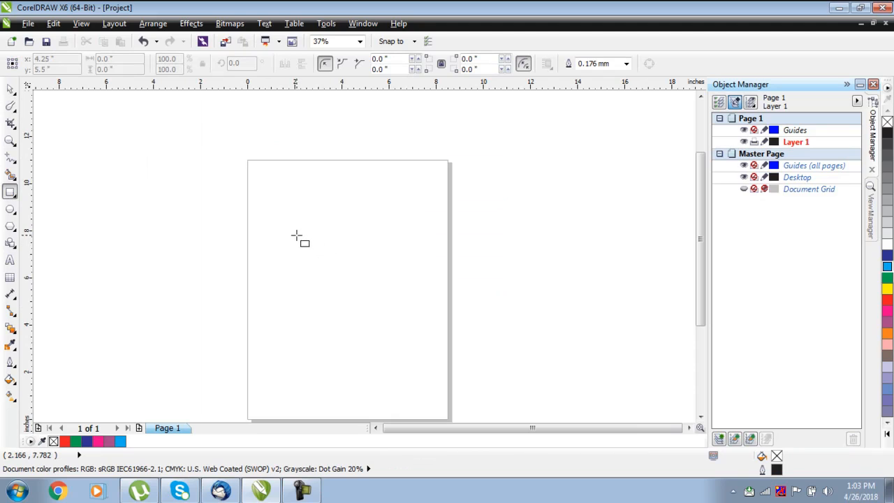
drag(295, 236, 431, 326)
key(space)
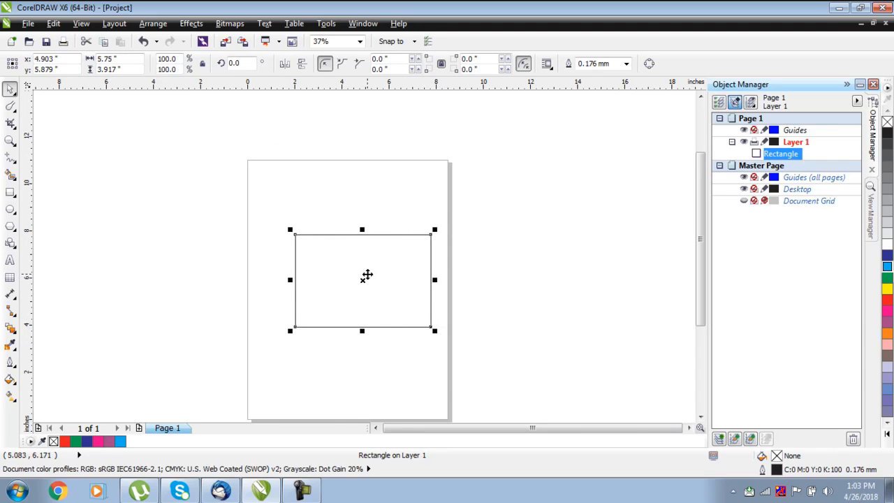
drag(364, 279, 346, 265)
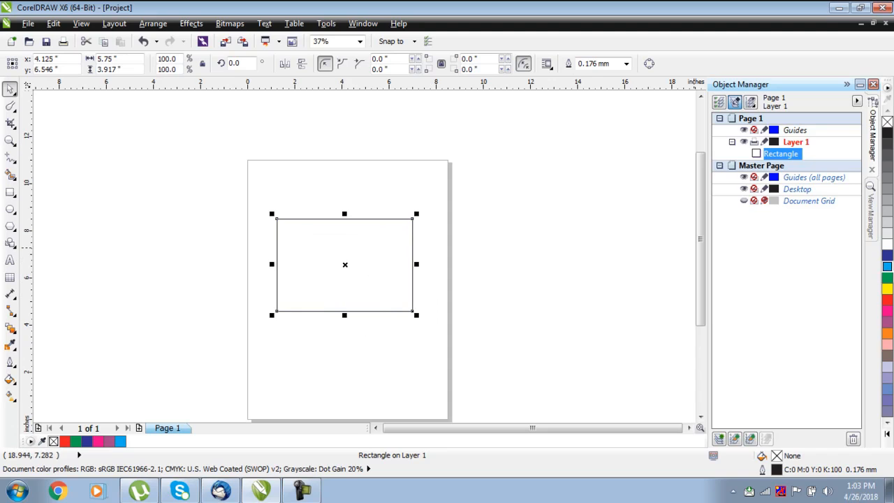
- Give the new rectangle a dark blue fill and a yellow outline 2.5 mm wide
click(886, 255)
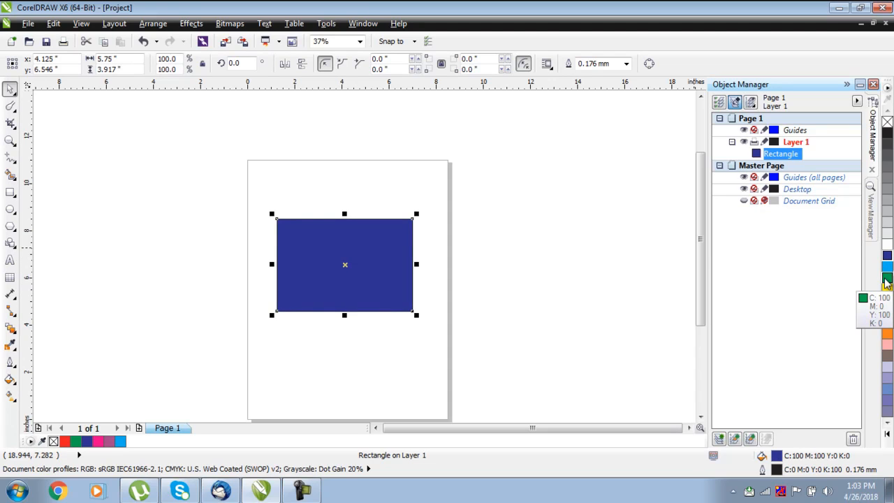
right_click(887, 289)
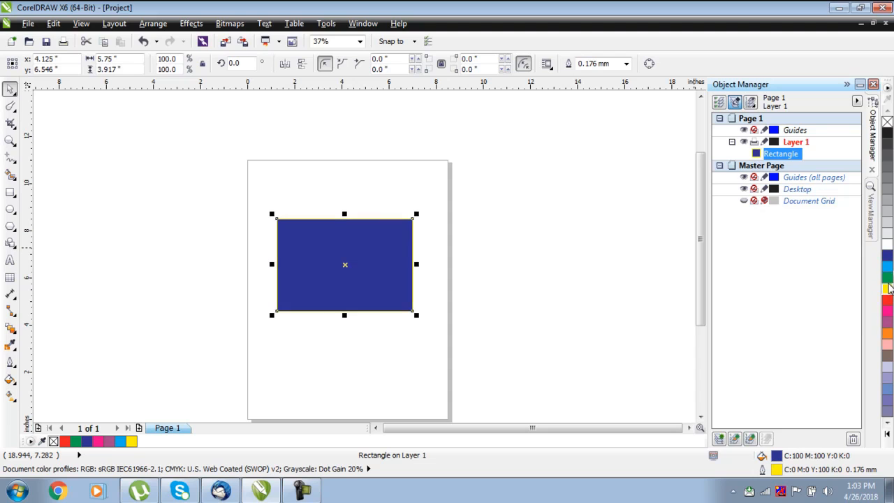
click(626, 63)
click(598, 161)
click(502, 229)
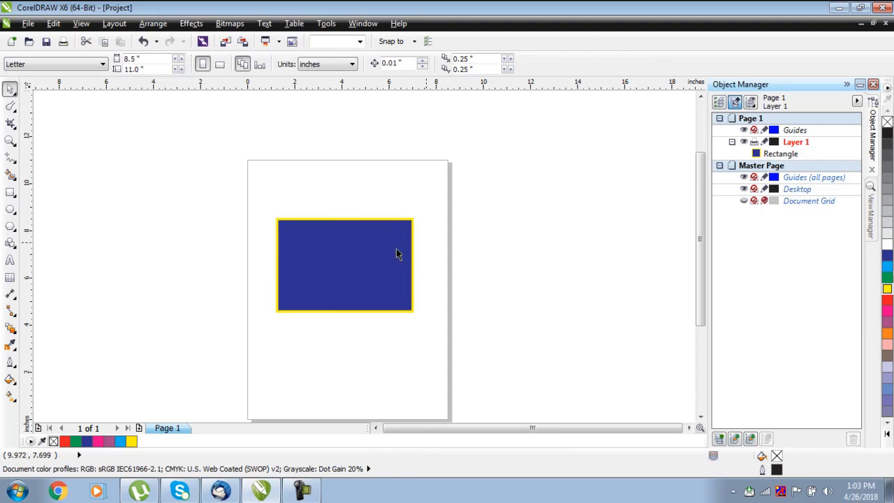
- Enlarge the blue rectangle proportionally to about 7.31 by 4.98 inches and shift it up on the page
click(396, 249)
drag(412, 312, 433, 339)
drag(349, 287, 350, 276)
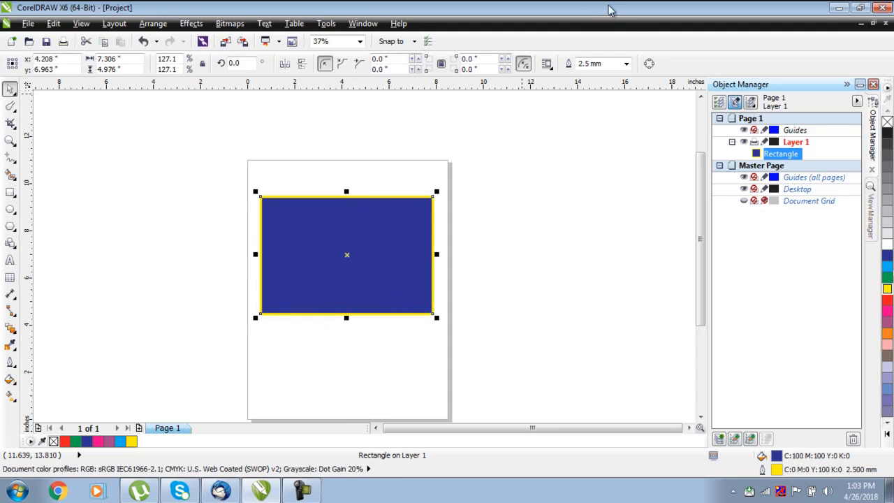
- Set the blue rectangle's outline width to 4.0 mm and deselect it
click(626, 64)
click(586, 183)
click(482, 223)
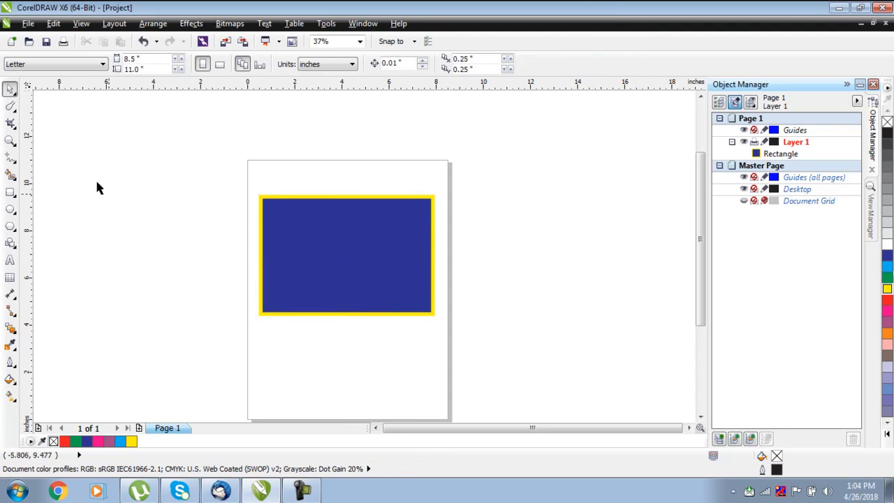
- Activate the Smudge Brush for the blue rectangle and pull two rounded protrusions upward from its top edge
click(10, 106)
click(15, 112)
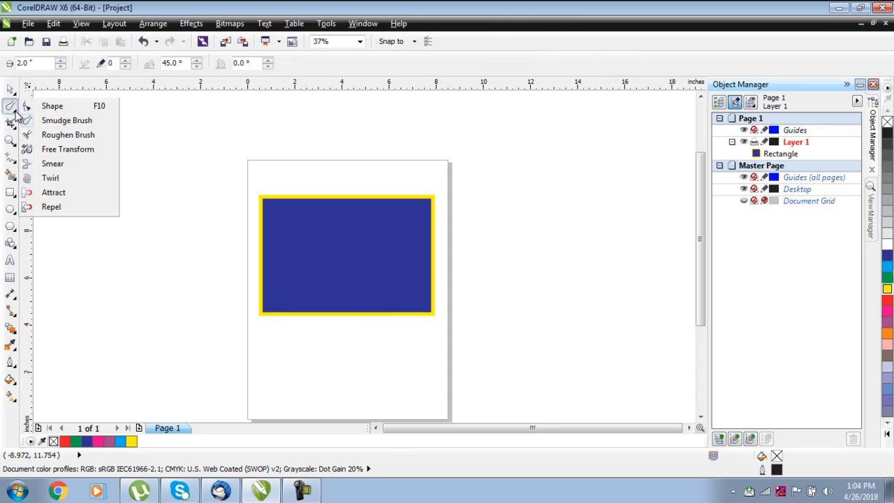
click(25, 119)
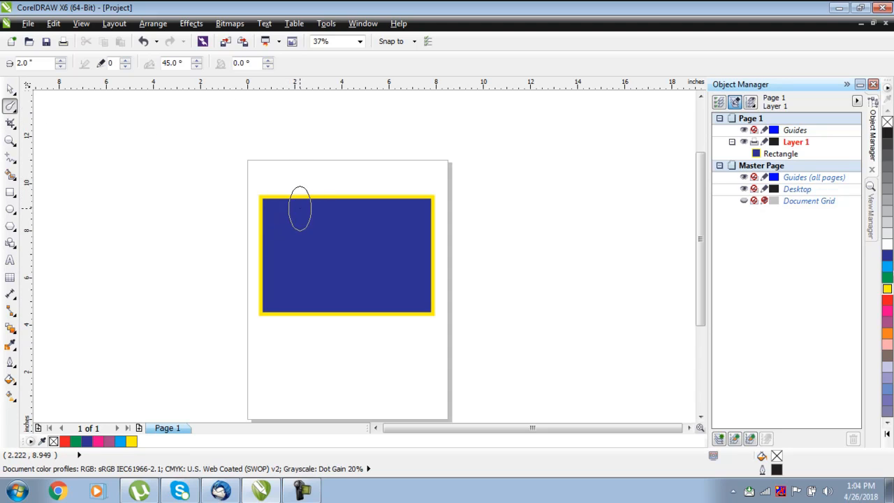
click(314, 216)
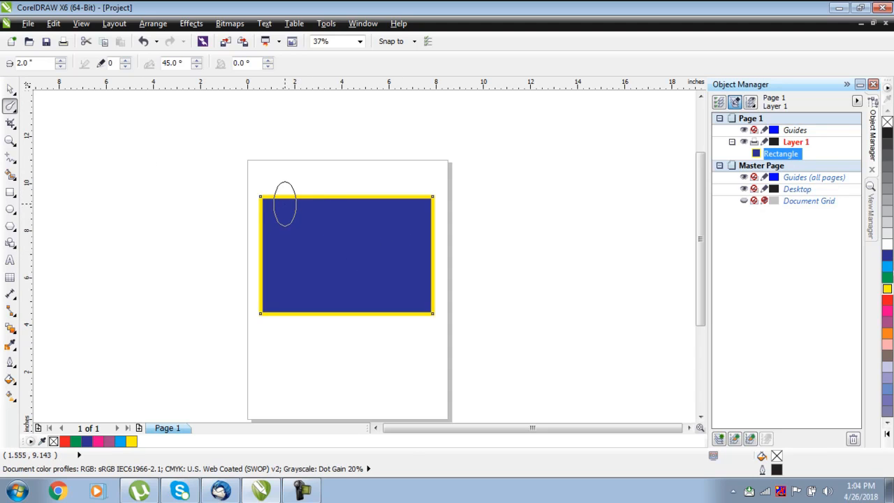
drag(285, 206, 283, 164)
scroll(359, 196, up, 1)
drag(353, 199, 405, 154)
scroll(314, 206, down, 1)
scroll(283, 315, up, 1)
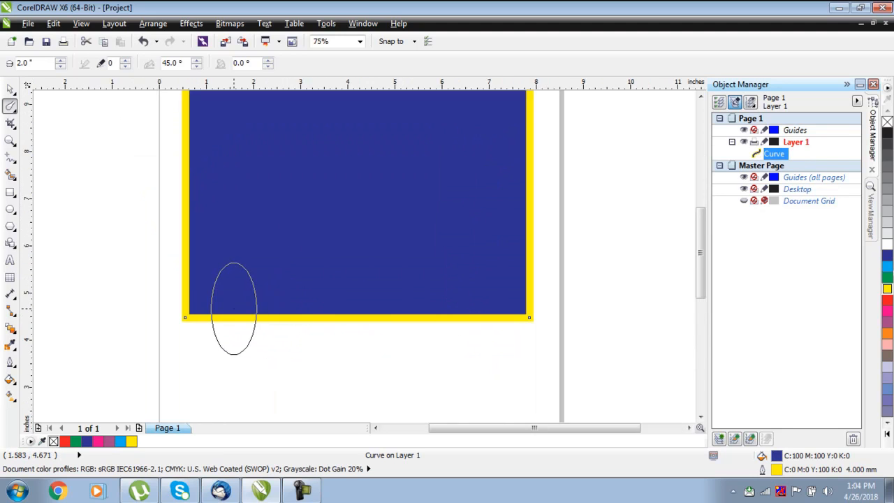
- Smudge both lower corners of the blue shape outward and pull a third protrusion down from its bottom edge
drag(198, 305, 179, 346)
scroll(240, 239, down, 1)
scroll(335, 284, up, 1)
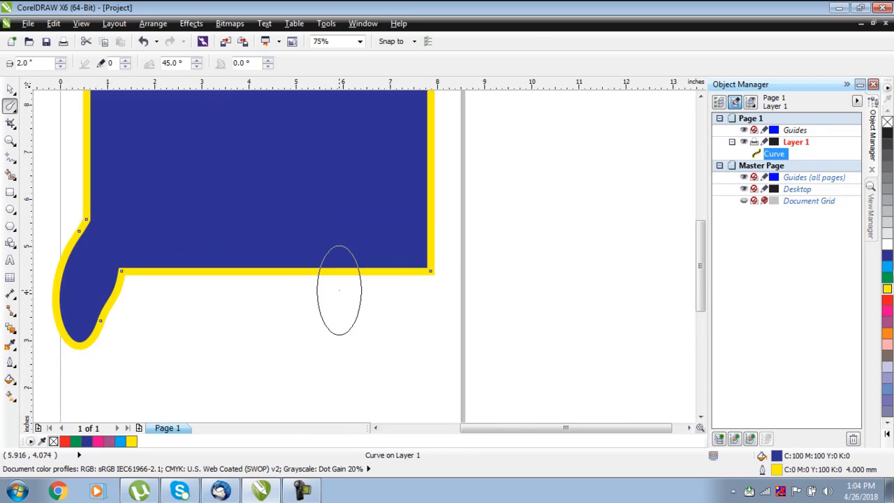
mouse_move(422, 273)
mouse_down()
mouse_move(413, 282)
mouse_move(444, 328)
mouse_up()
scroll(325, 303, down, 1)
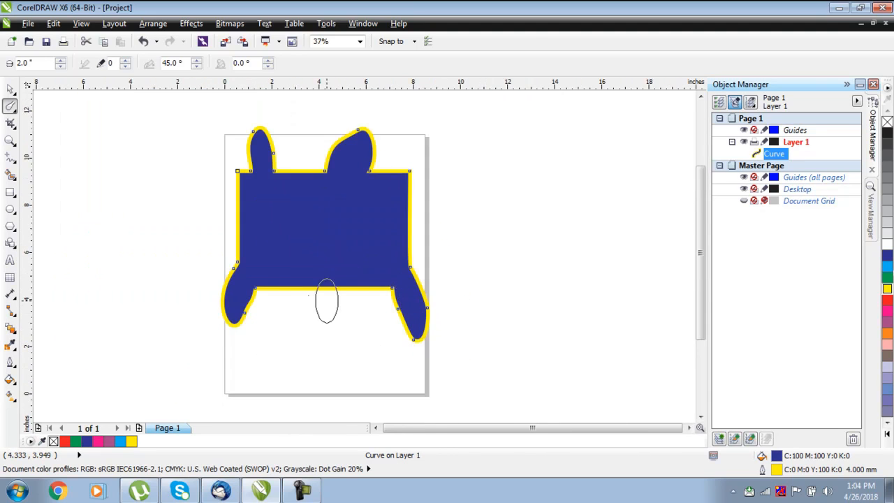
scroll(308, 290, up, 1)
mouse_move(307, 289)
mouse_down()
mouse_move(323, 309)
mouse_move(315, 325)
mouse_up()
scroll(294, 253, down, 1)
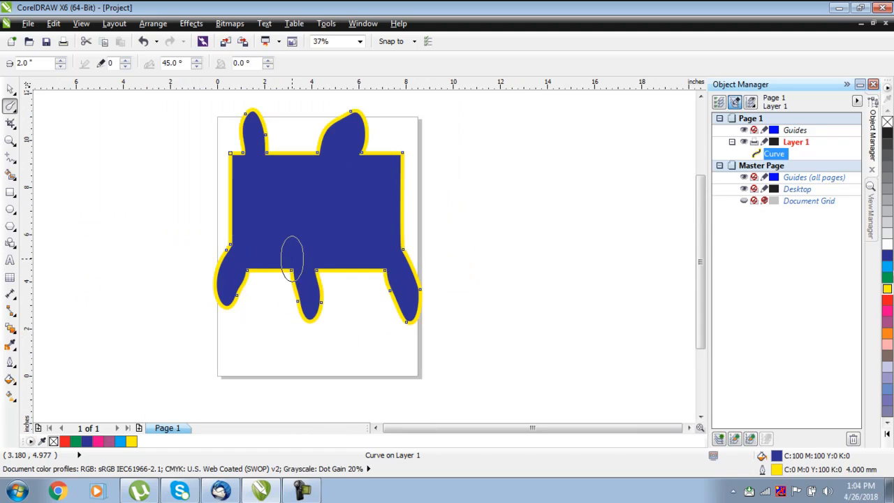
- Switch to the Roughen Brush and delete the smudged blue shape from the page
click(11, 89)
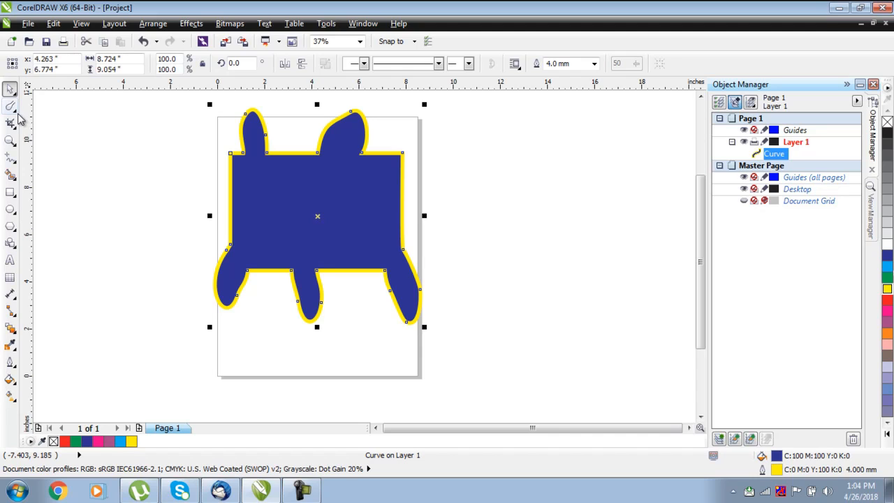
click(14, 109)
click(67, 135)
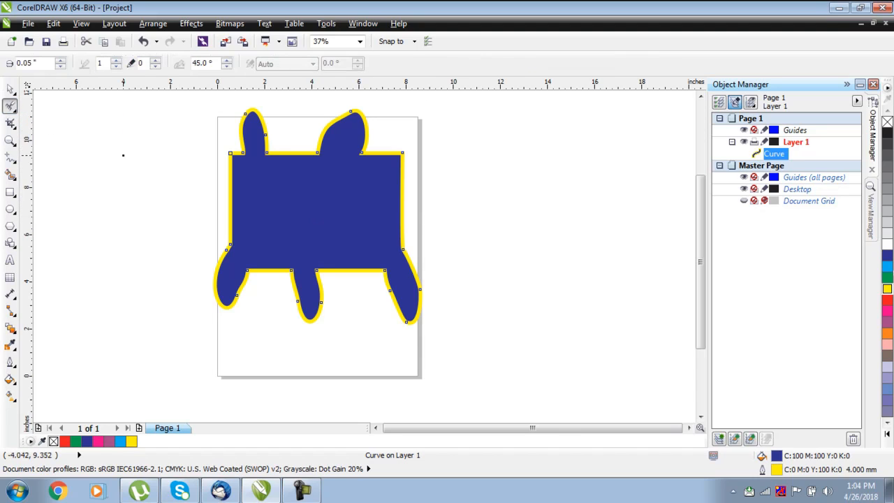
key(space)
key(Delete)
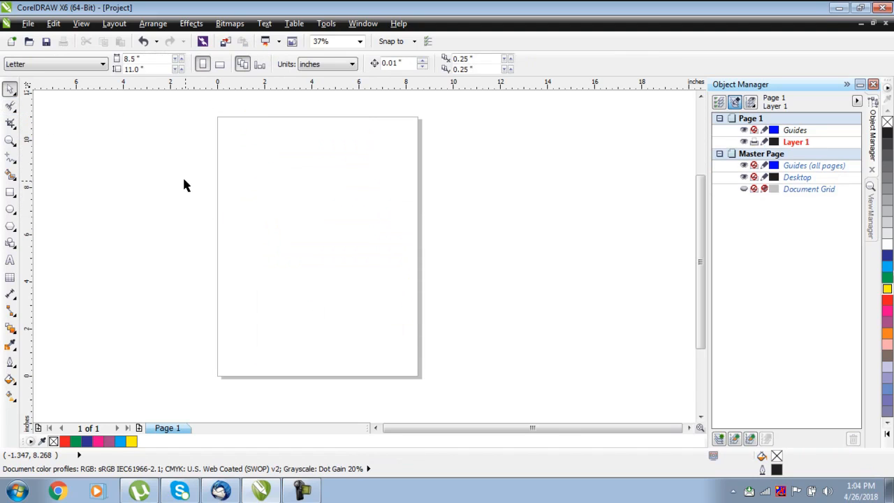
- Draw a rectangle about 4.69 by 3.5 inches near the page's middle and fill it light blue
click(10, 192)
drag(264, 190, 375, 273)
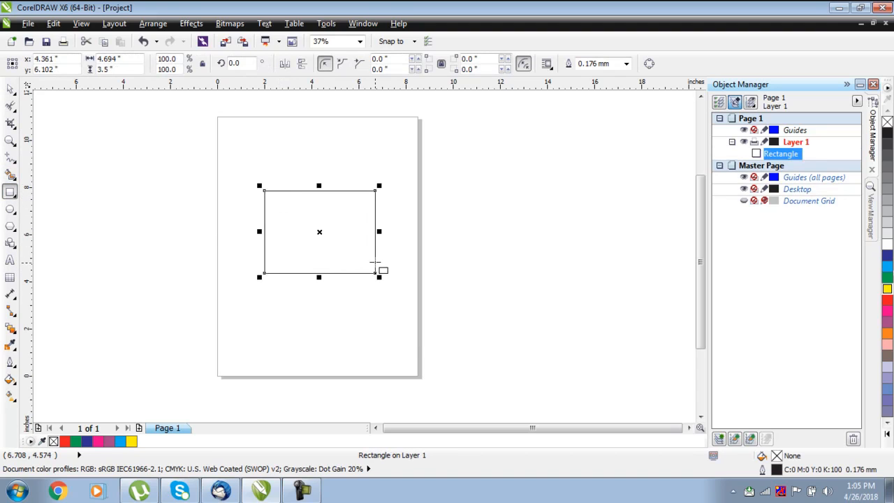
key(space)
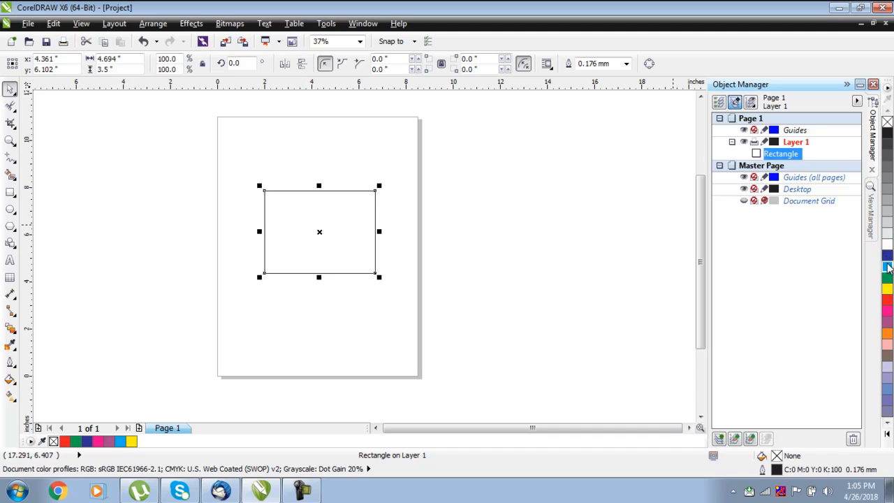
click(887, 266)
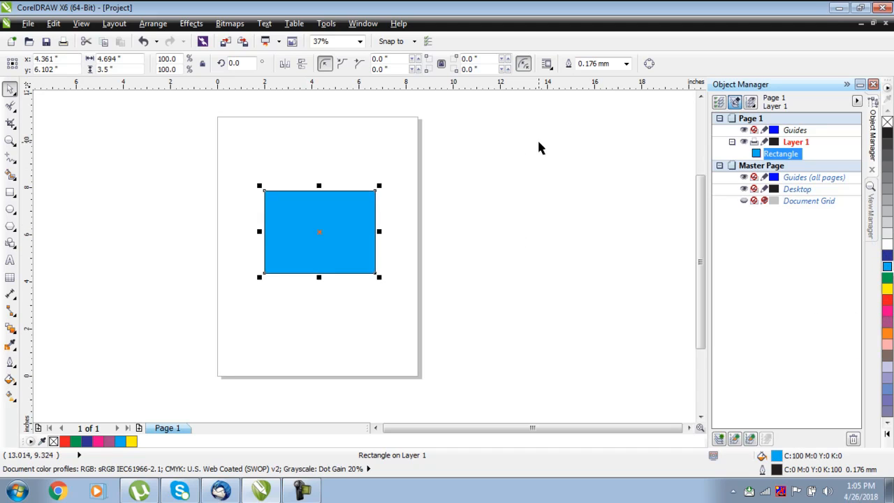
- Set the light blue rectangle's outline width to 4.0 mm and move it slightly up and left
click(626, 63)
click(589, 179)
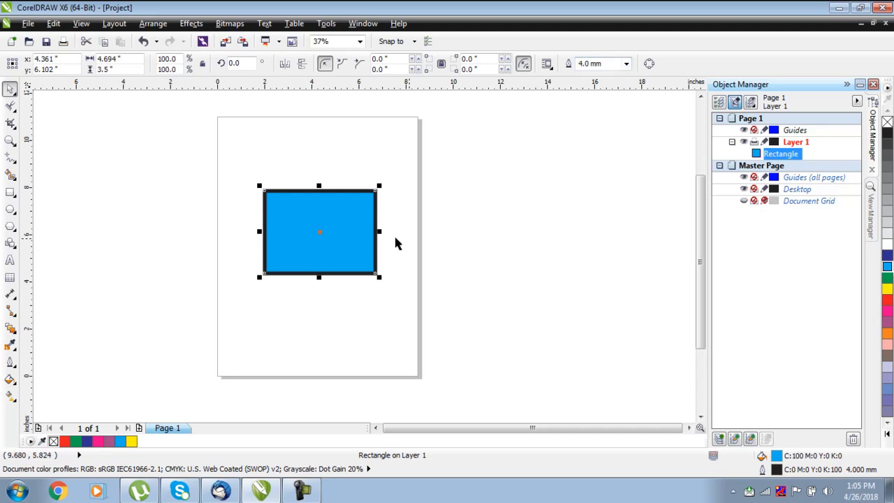
drag(335, 238, 325, 219)
click(430, 259)
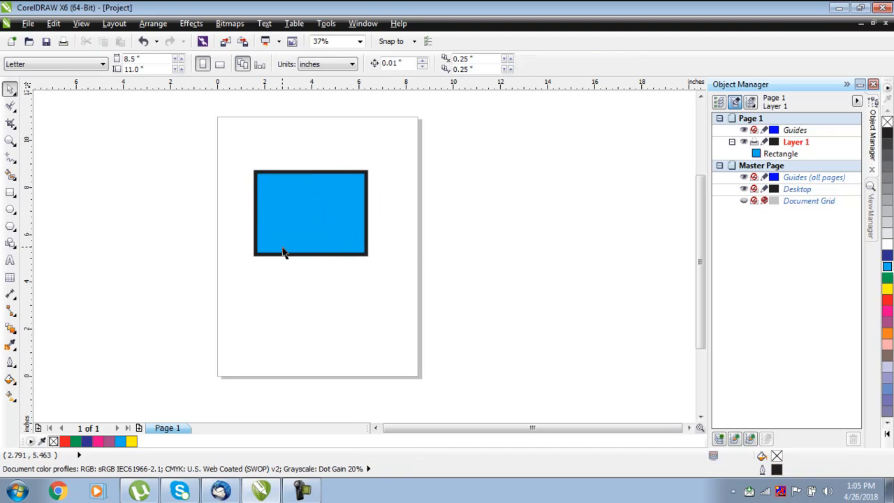
- Activate the Roughen Brush with a 2.0-inch nib and roughen the rectangle's lower-right corner
click(11, 106)
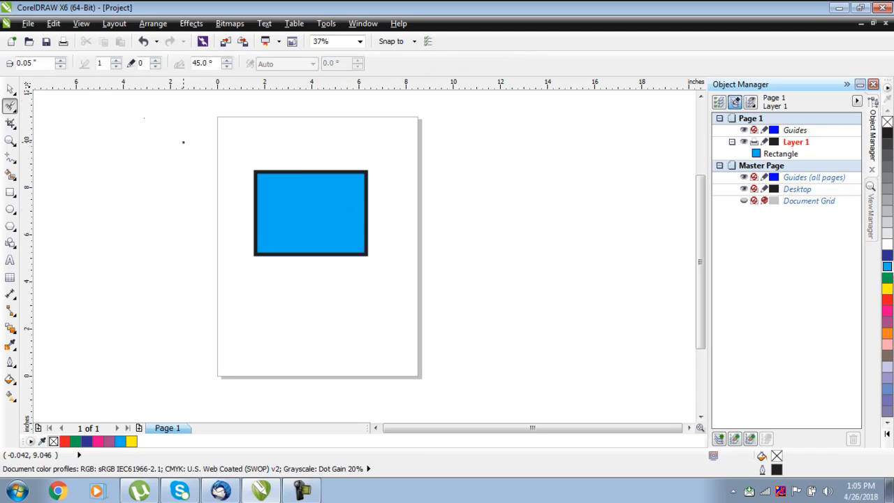
double_click(10, 62)
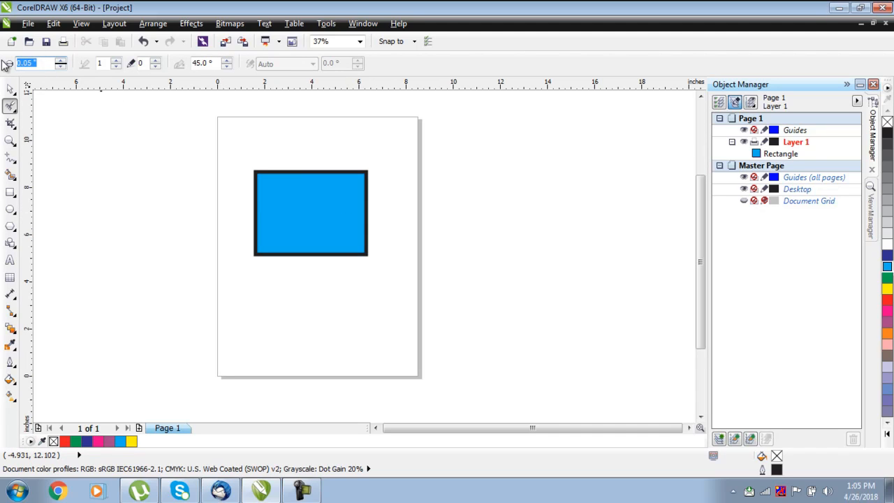
text(2.)
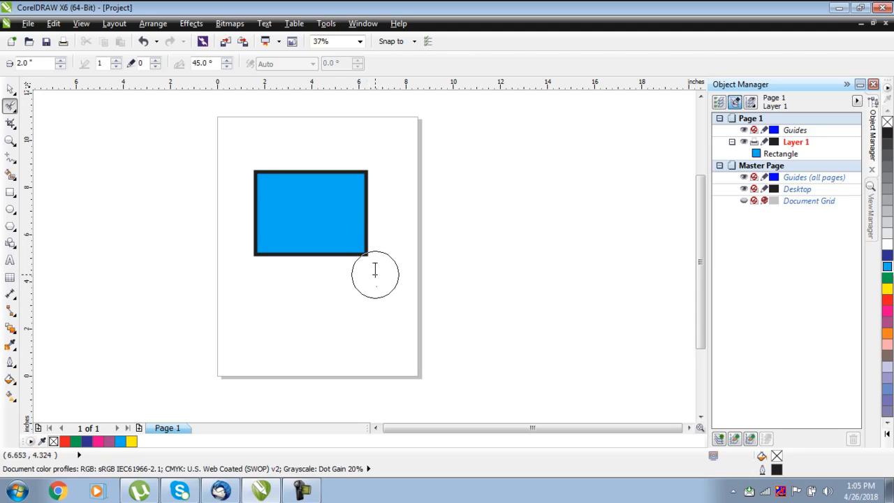
scroll(349, 259, up, 4)
drag(353, 229, 354, 223)
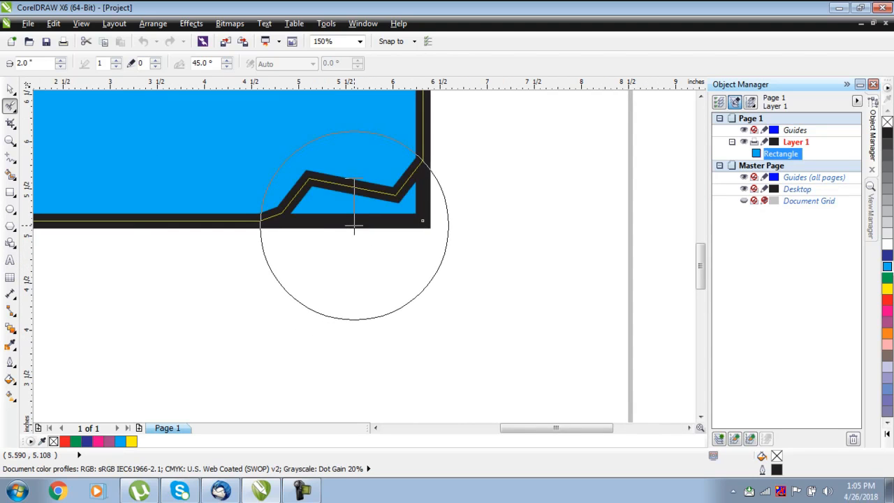
scroll(361, 254, down, 3)
scroll(311, 235, up, 1)
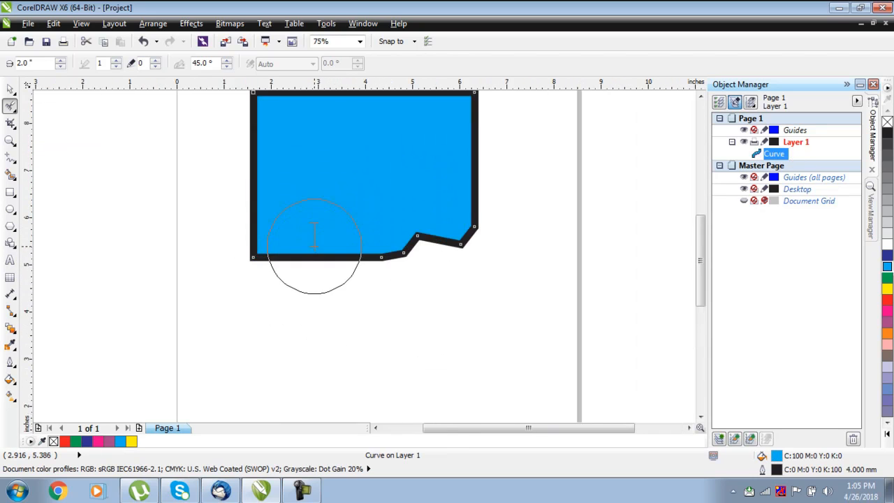
- Roughen the shape's bottom edge and the lower part of its left edge into jagged spikes
click(317, 258)
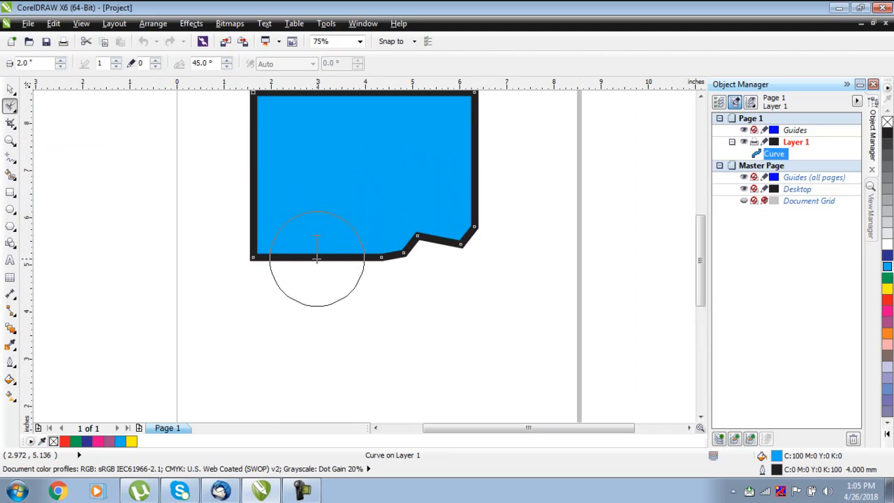
click(251, 204)
scroll(273, 186, down, 2)
scroll(277, 162, up, 2)
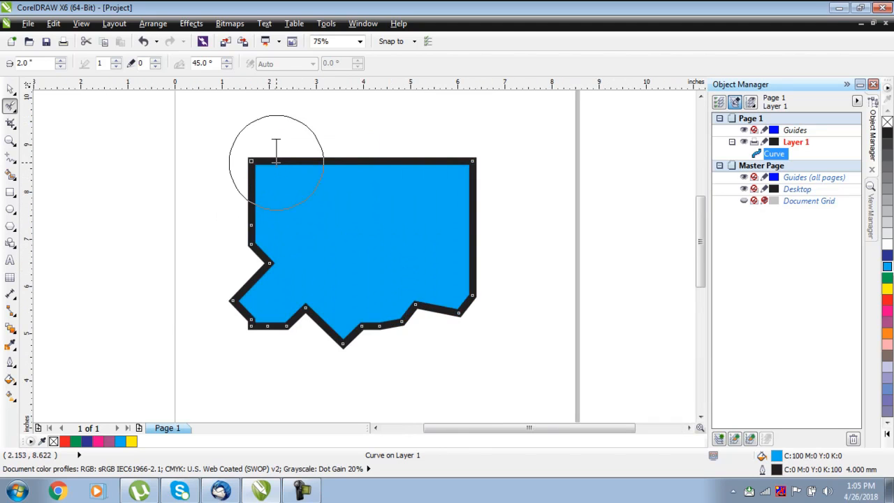
- Roughen the shape's top edge, right edge and the upper part of its left edge
drag(277, 161, 472, 162)
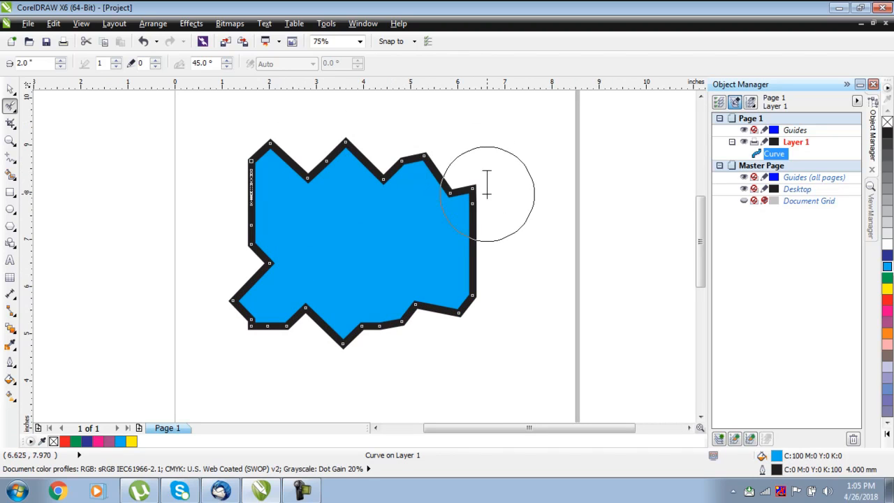
drag(478, 193, 470, 267)
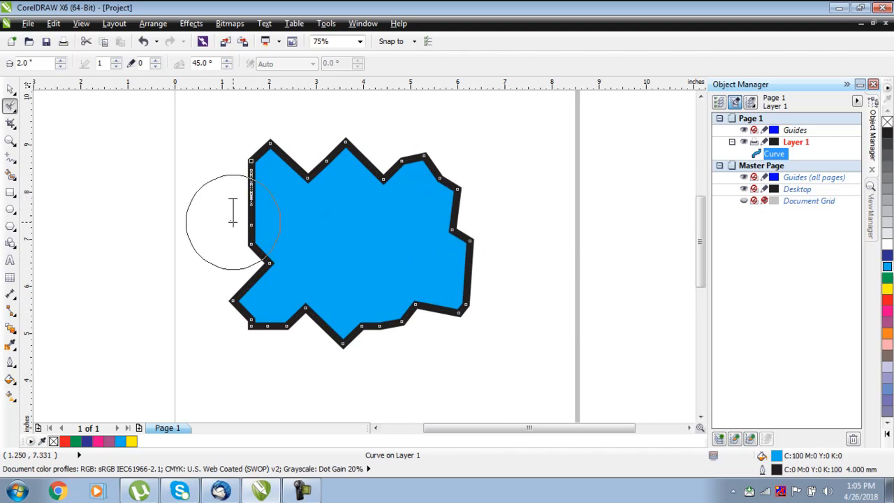
mouse_move(250, 199)
mouse_down()
mouse_move(240, 200)
mouse_move(247, 195)
mouse_up()
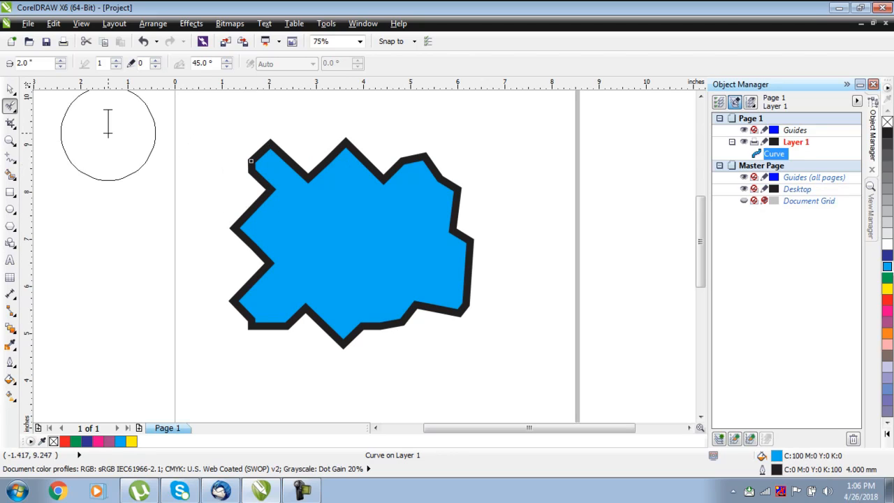
- Activate the Free Transform tool and rotate the jagged shape freely around pivot points on and beside it
click(17, 110)
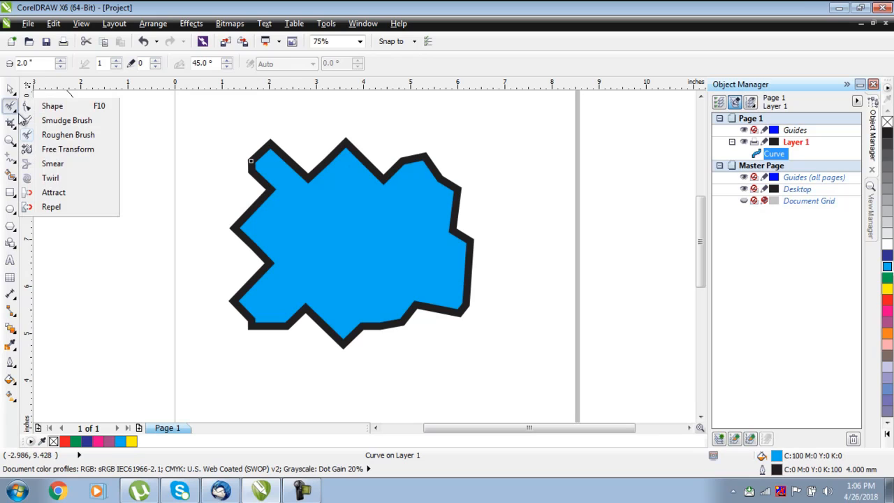
click(62, 149)
drag(259, 193, 310, 230)
scroll(337, 238, down, 2)
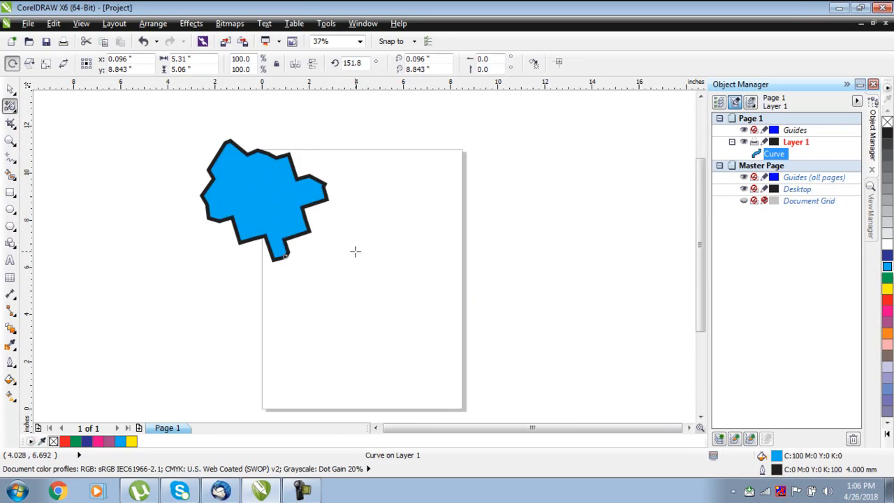
drag(254, 198, 345, 249)
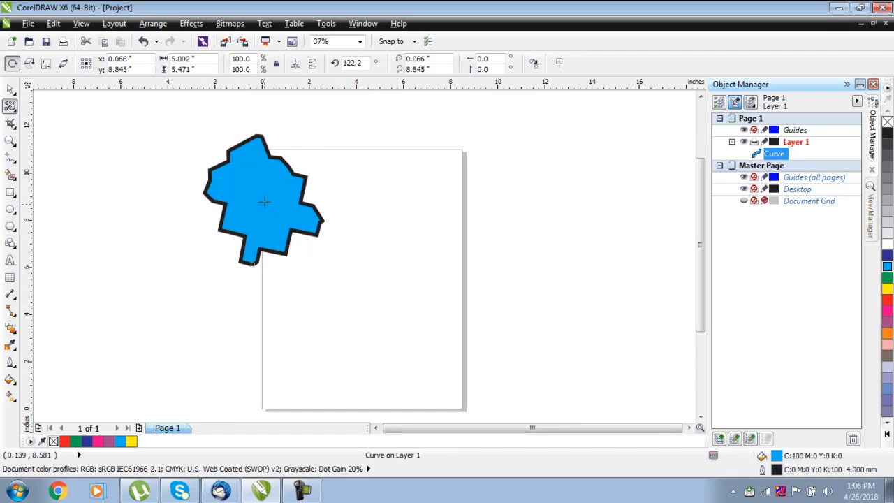
drag(264, 198, 439, 231)
- Reactivate the Free Transform tool and swing the jagged shape around several pivot points from the page's middle toward its right edge
click(11, 89)
click(10, 105)
drag(321, 172, 368, 172)
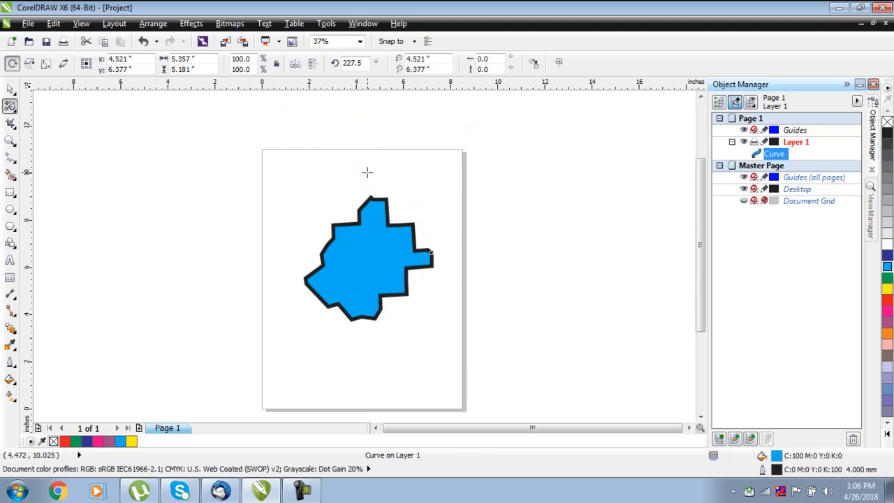
drag(381, 230, 314, 205)
drag(387, 218, 346, 266)
drag(433, 285, 31, 300)
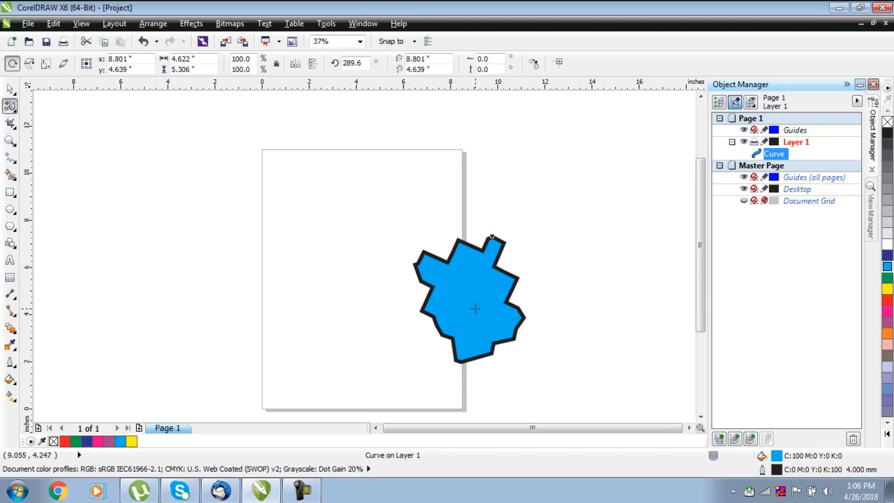
- Rotate the jagged shape around further pivot points until it lies well right of the page, and mirror it vertically
drag(475, 308, 377, 271)
drag(493, 310, 454, 282)
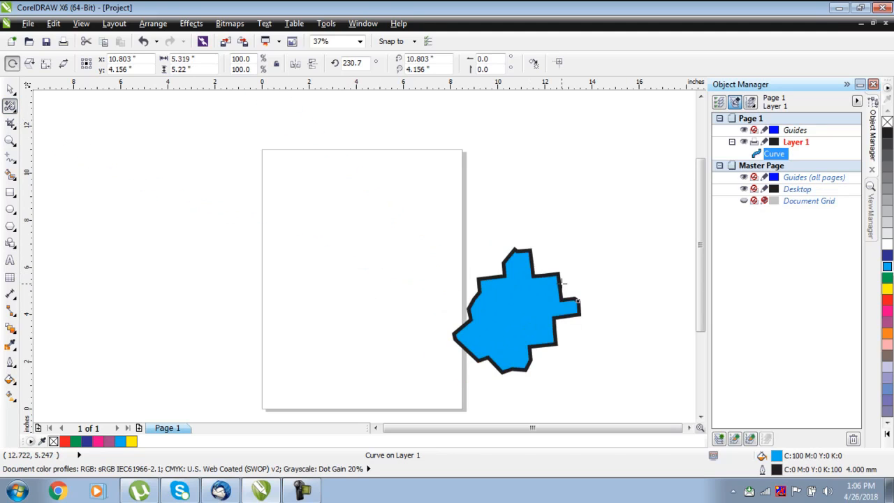
drag(570, 272, 535, 285)
drag(608, 243, 552, 257)
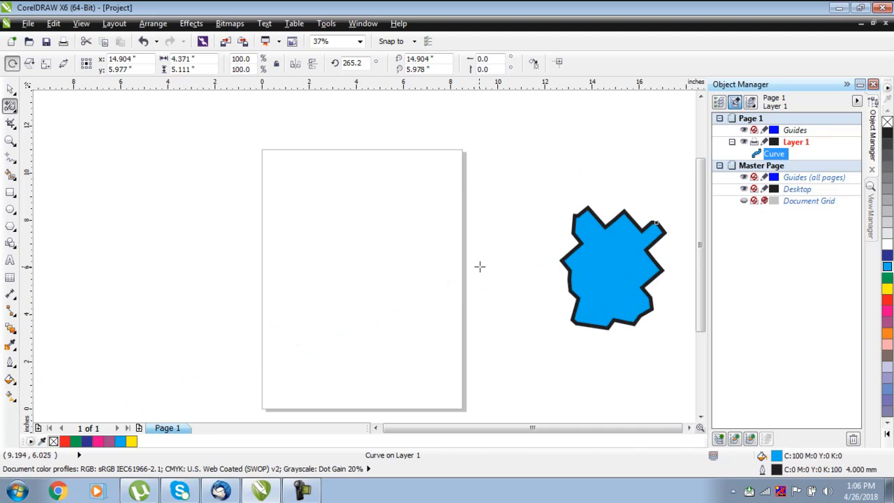
drag(636, 283, 523, 298)
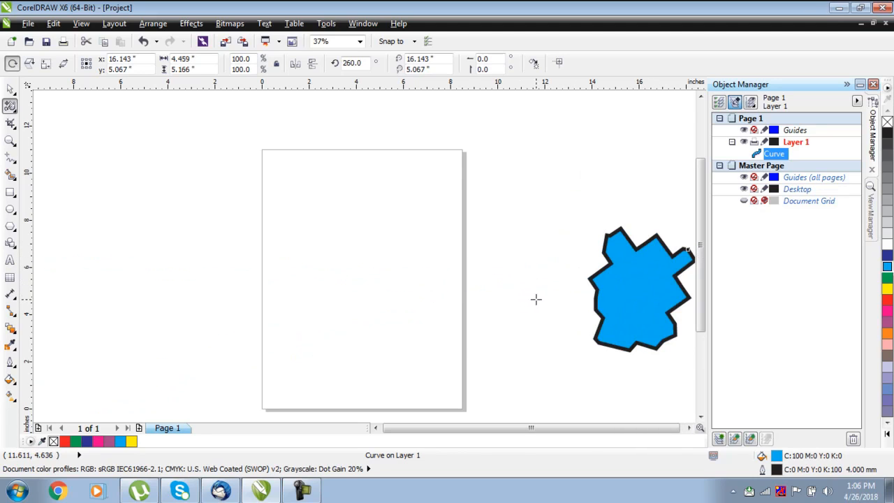
click(312, 63)
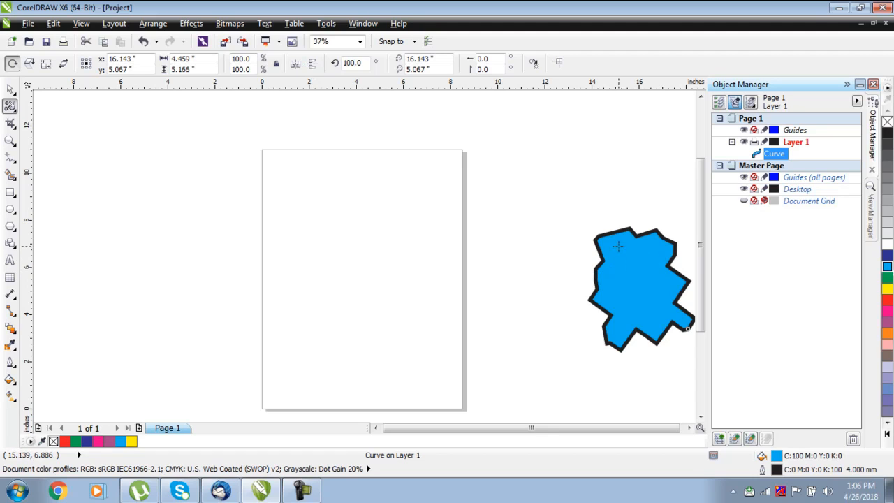
- Move the jagged shape back onto the middle of the page and mirror it horizontally with the Free Transform tool
key(space)
drag(649, 268, 386, 253)
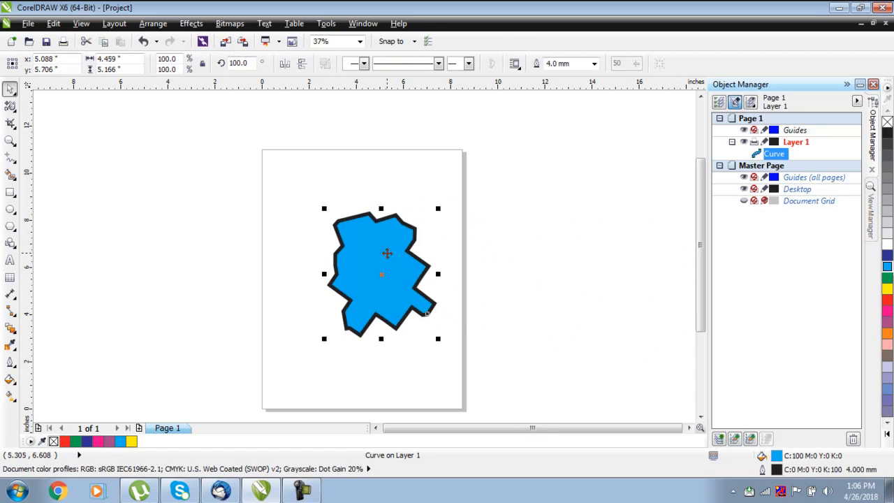
click(9, 104)
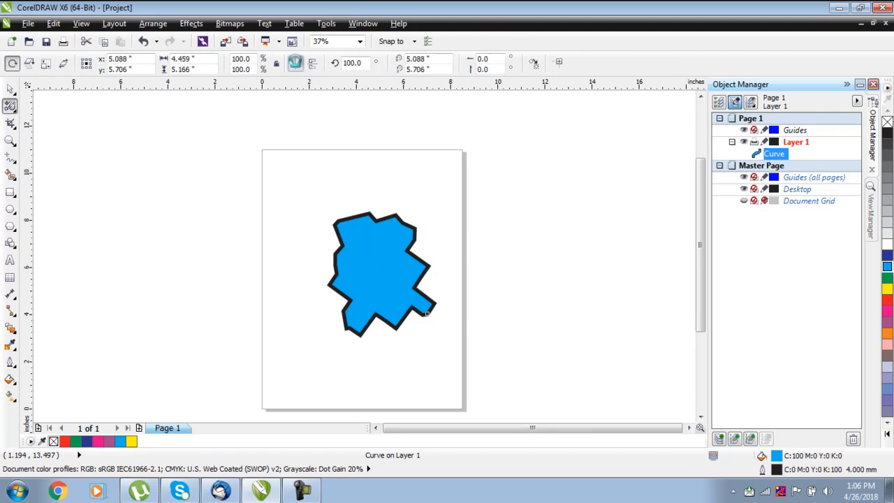
click(296, 63)
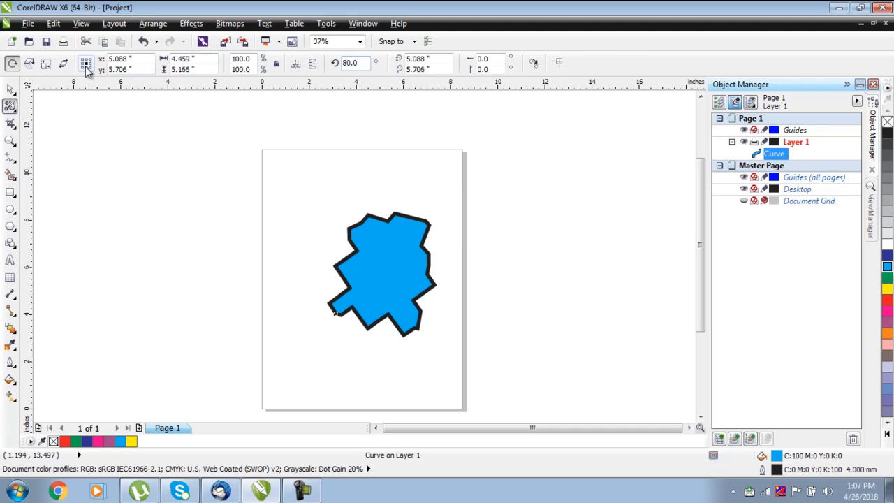
- Reflect the jagged shape freely about an angled axis, and stretch it with free scaling to about 14.3 by 3.6 inches
click(29, 63)
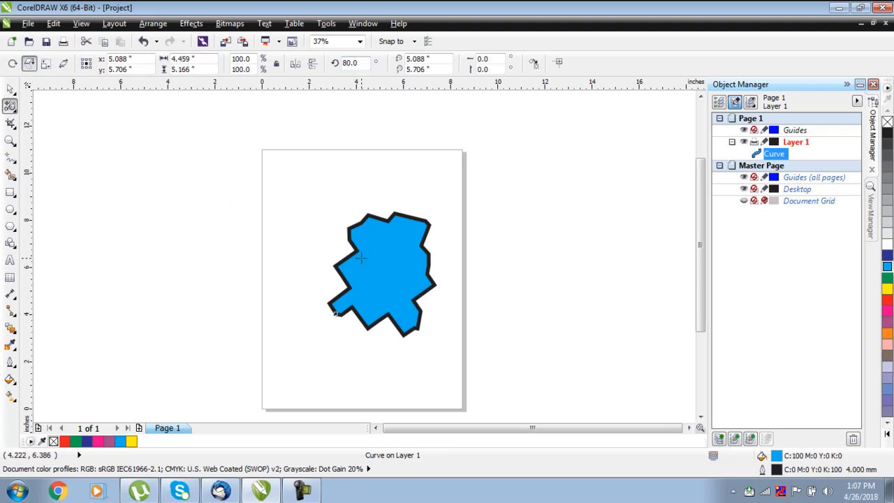
drag(359, 256, 385, 302)
click(45, 63)
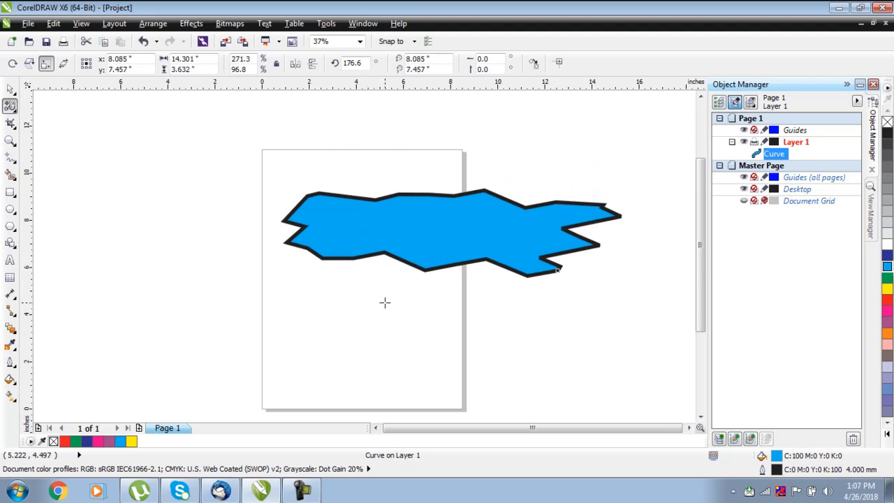
- Move the stretched shape onto the page and resize it to about 6.3 by 1.6 inches
click(10, 89)
drag(449, 239, 393, 250)
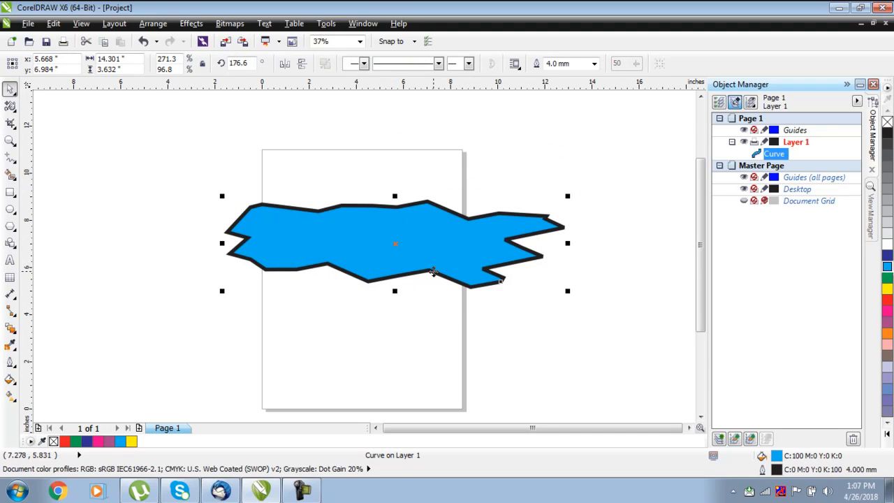
drag(567, 290, 497, 269)
drag(384, 242, 354, 237)
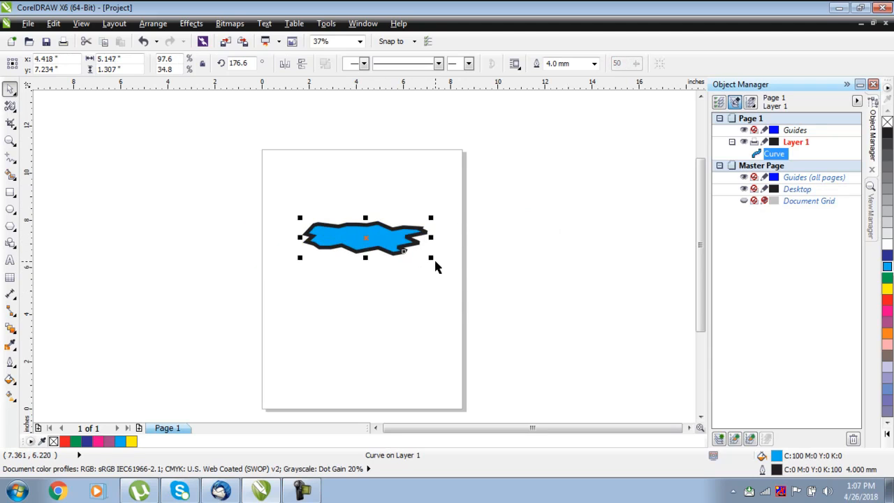
drag(431, 257, 442, 266)
click(419, 160)
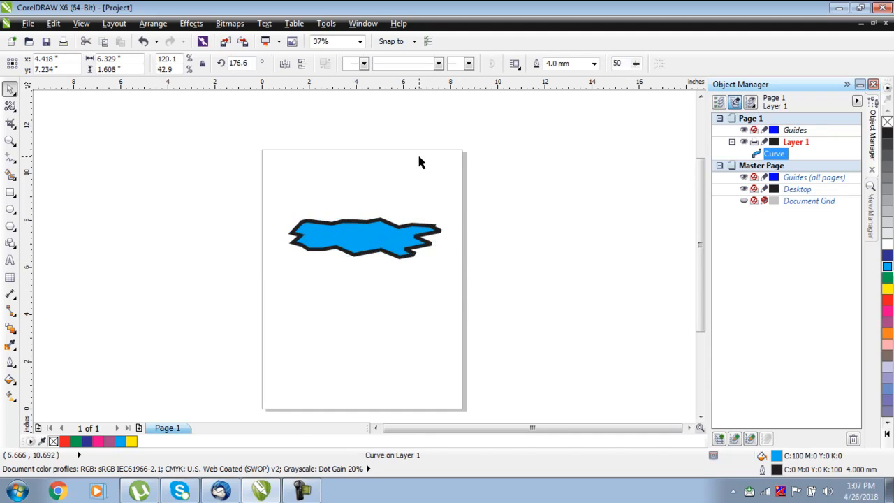
- Activate the Smear tool
click(18, 110)
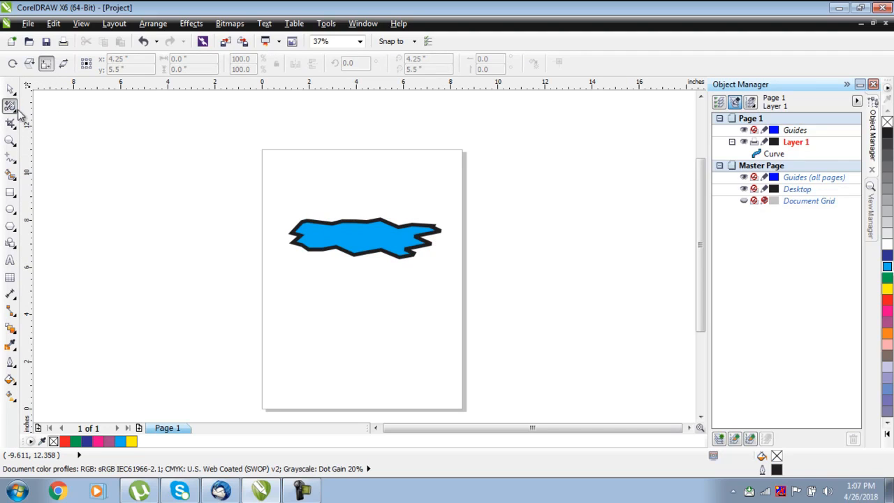
click(16, 111)
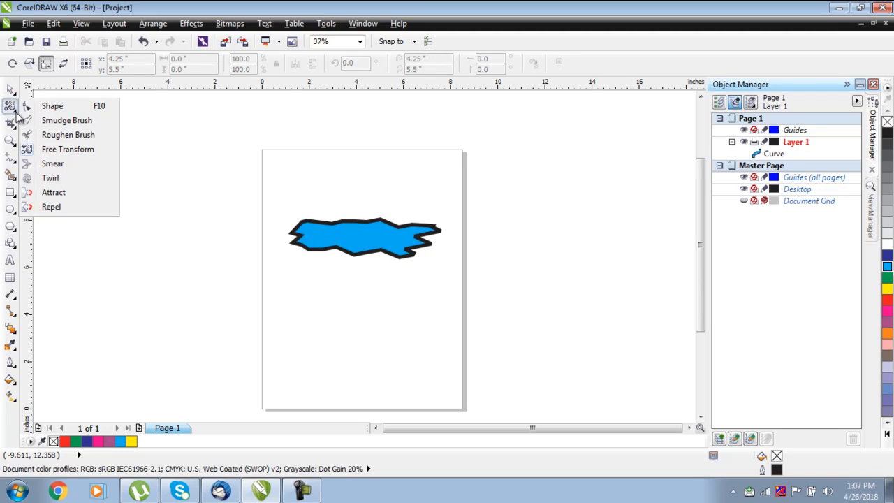
click(62, 169)
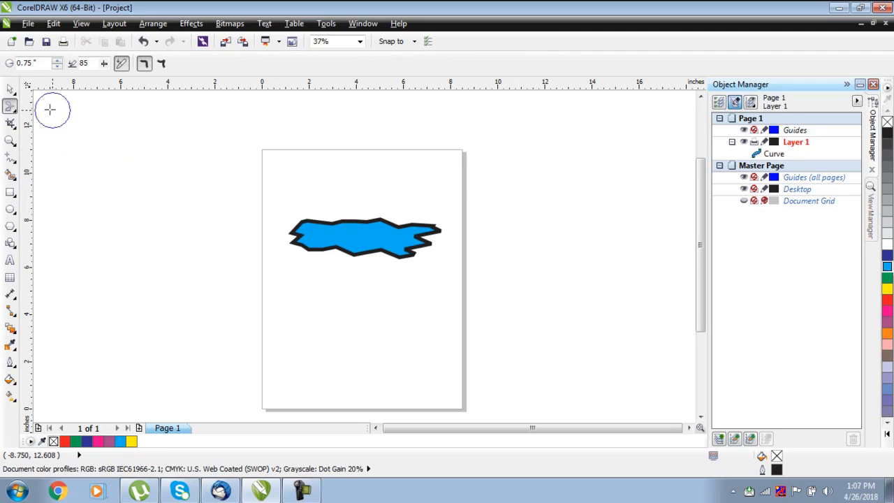
- Delete the blue jagged shape from the page
click(10, 90)
click(380, 242)
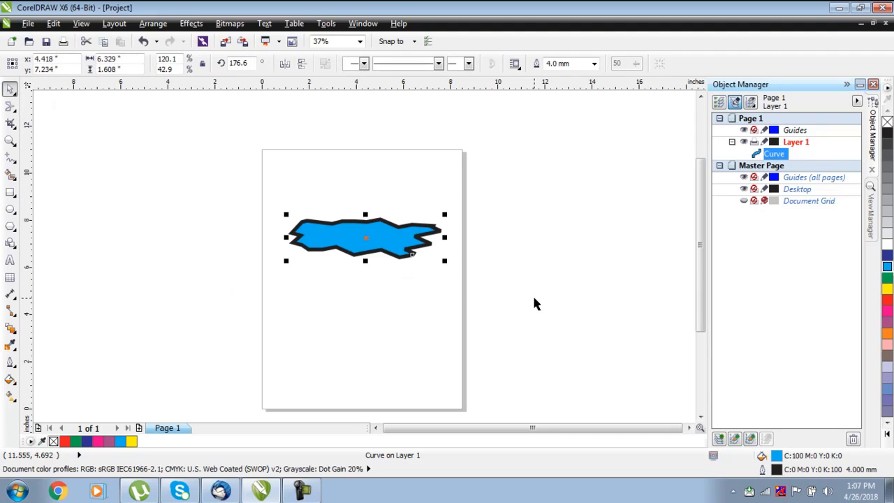
key(Delete)
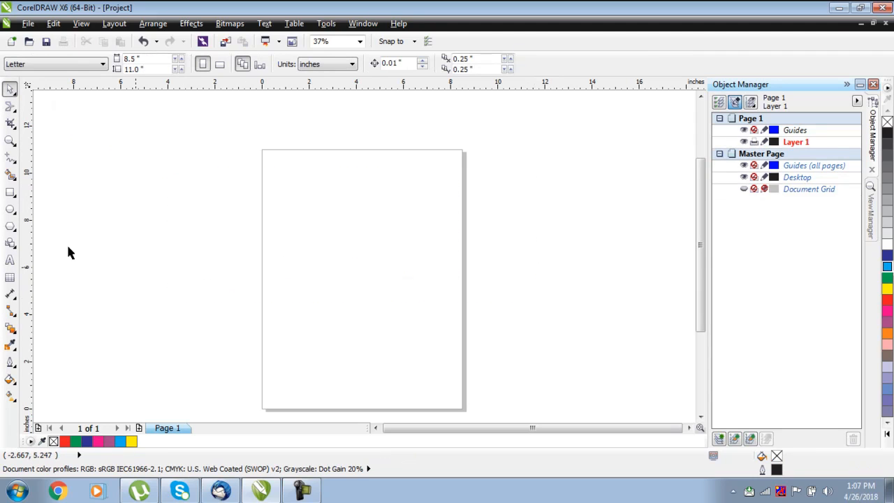
- Draw a rectangle about 5.6 by 3.75 inches in the upper middle of the page and fill it red
click(11, 192)
drag(301, 209, 435, 300)
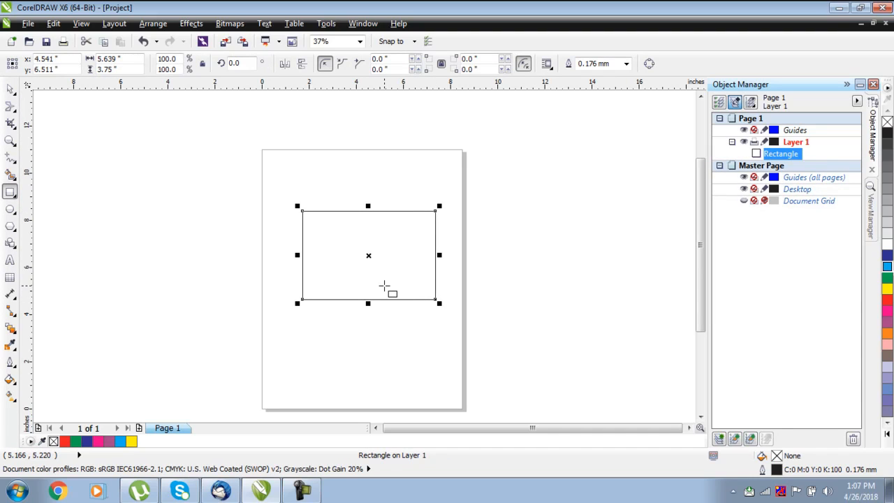
key(space)
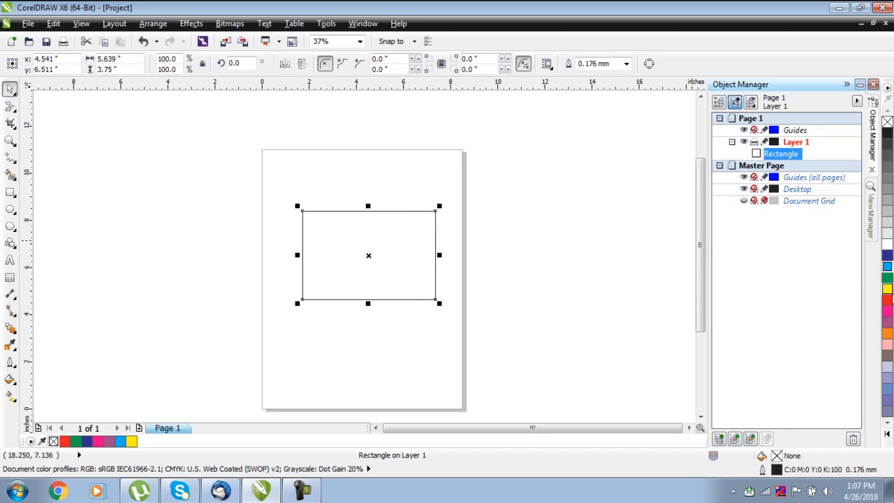
click(887, 301)
- Give the red rectangle a 3.0 mm cyan outline and move it slightly up and to the left
click(626, 63)
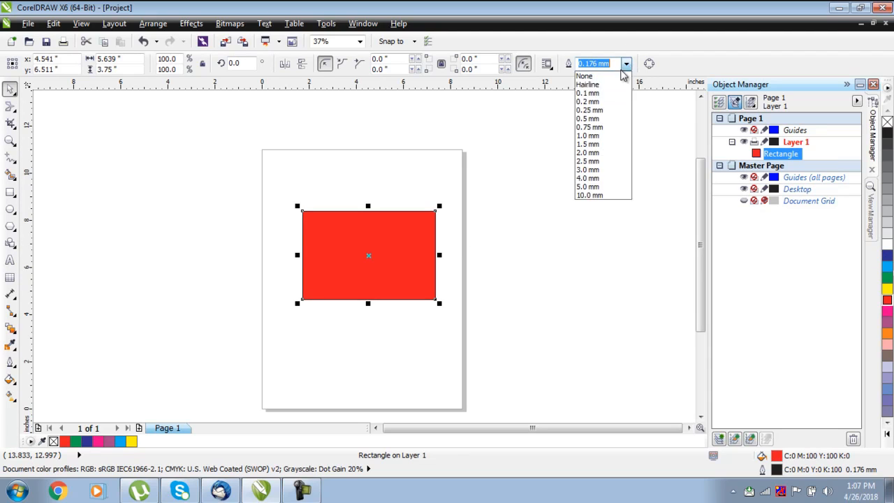
click(591, 170)
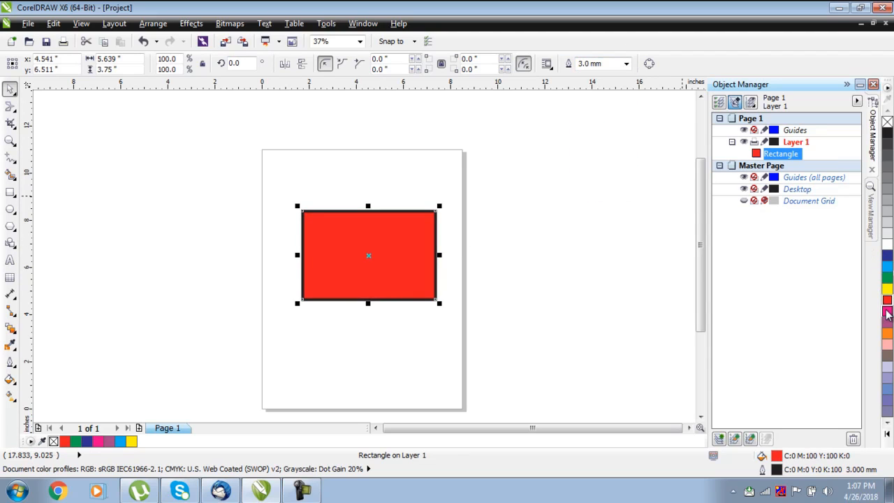
right_click(887, 266)
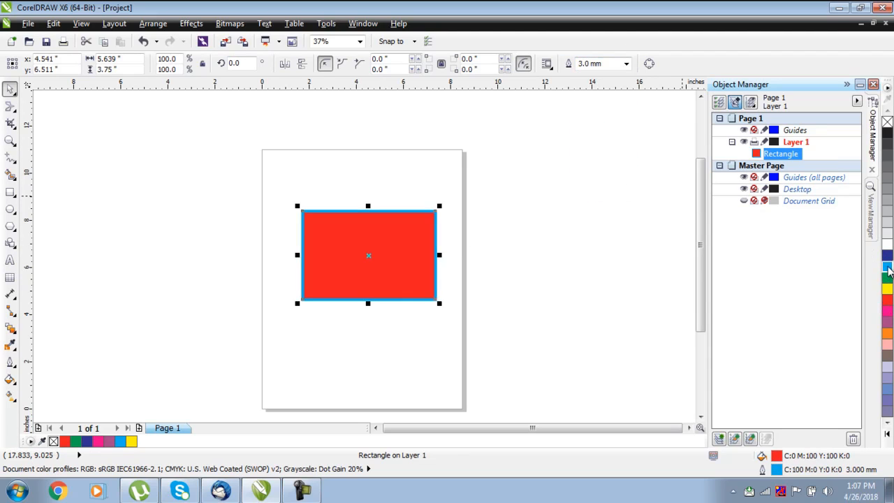
drag(376, 239, 369, 225)
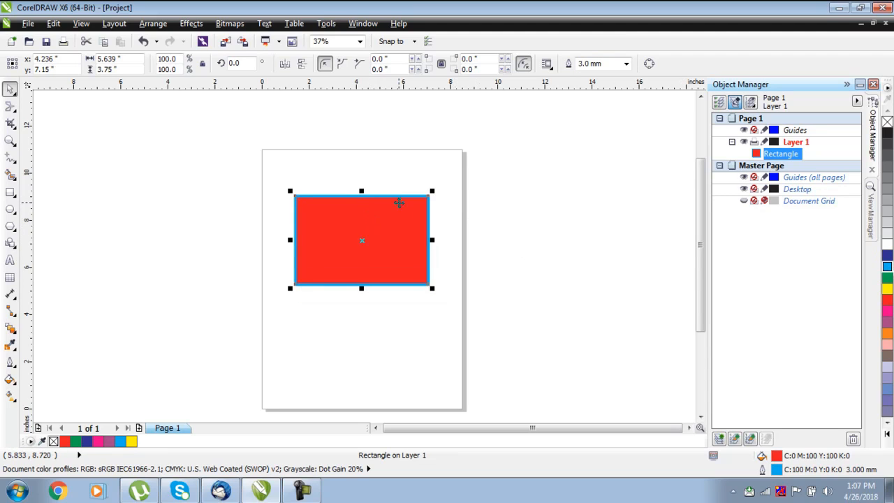
- Smear the rectangle's bottom-left and bottom-right corners outward using the Smear tool with a 0.75-inch nib
key(F10)
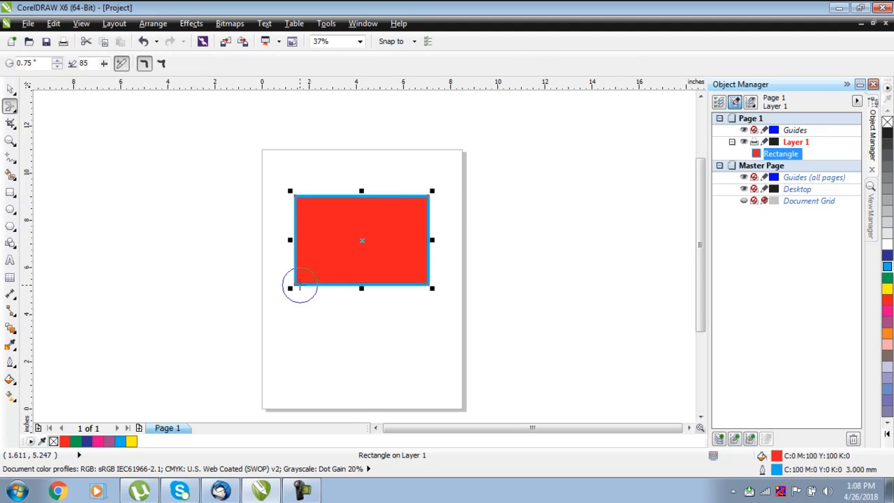
scroll(289, 286, up, 2)
drag(299, 285, 278, 294)
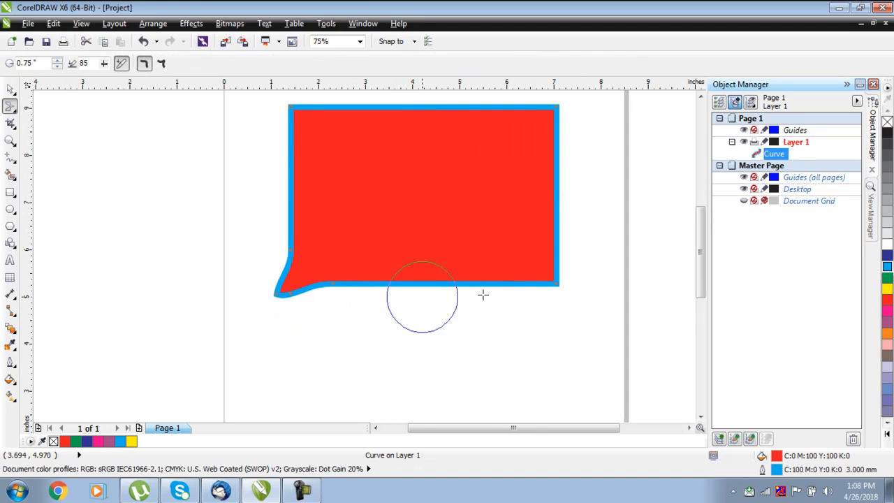
drag(556, 285, 571, 297)
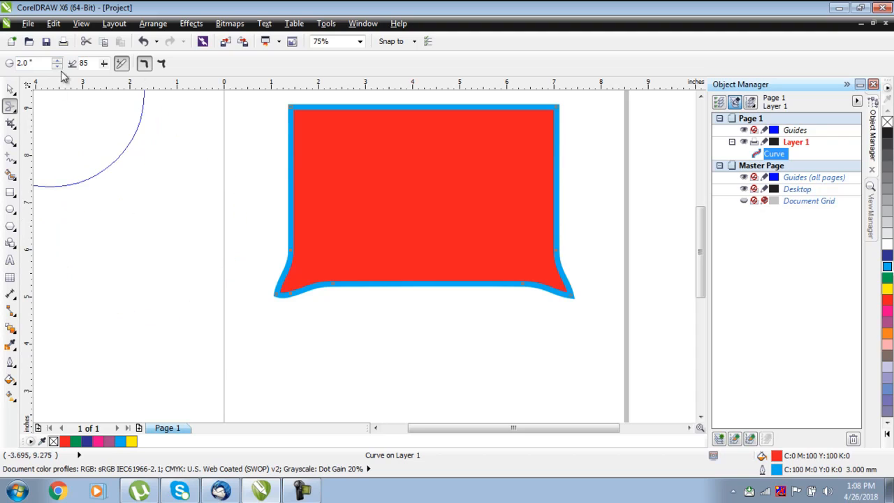
- Set the Smear tool's nib size to 2.0 inches and its pressure to 41
click(104, 64)
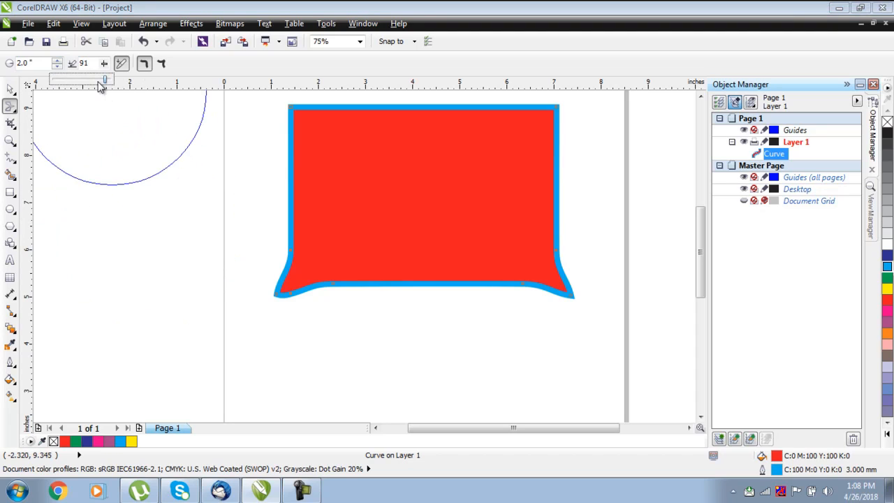
click(72, 82)
click(104, 63)
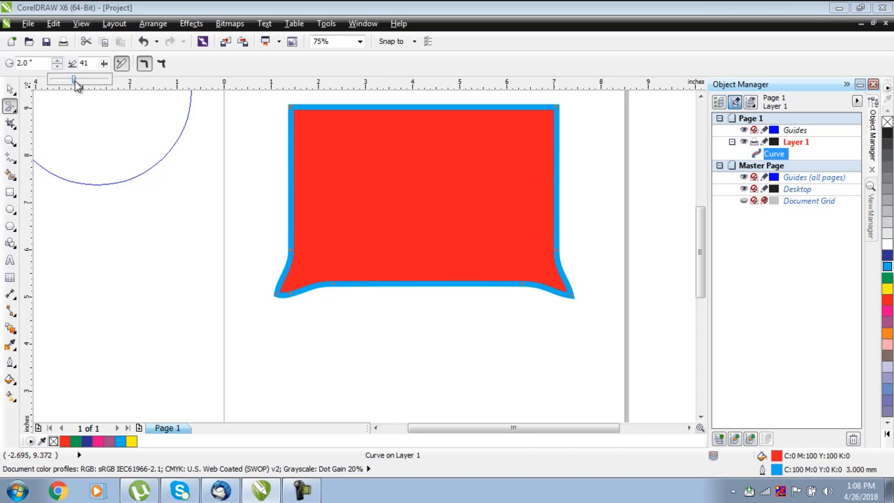
click(75, 83)
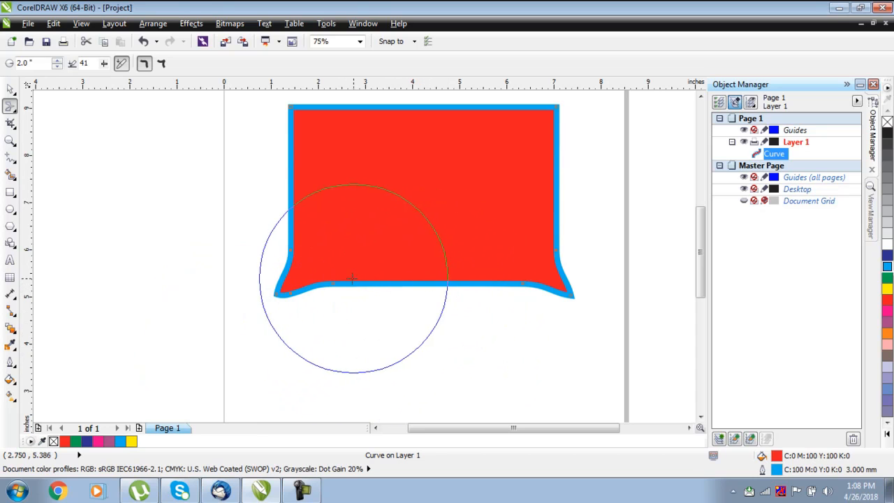
- Smear the shape's bottom edge downward, and pull its top edge and both top corners outward
mouse_move(333, 283)
mouse_down()
mouse_move(354, 303)
mouse_move(417, 319)
mouse_move(412, 315)
mouse_up()
scroll(394, 209, down, 2)
scroll(379, 150, up, 2)
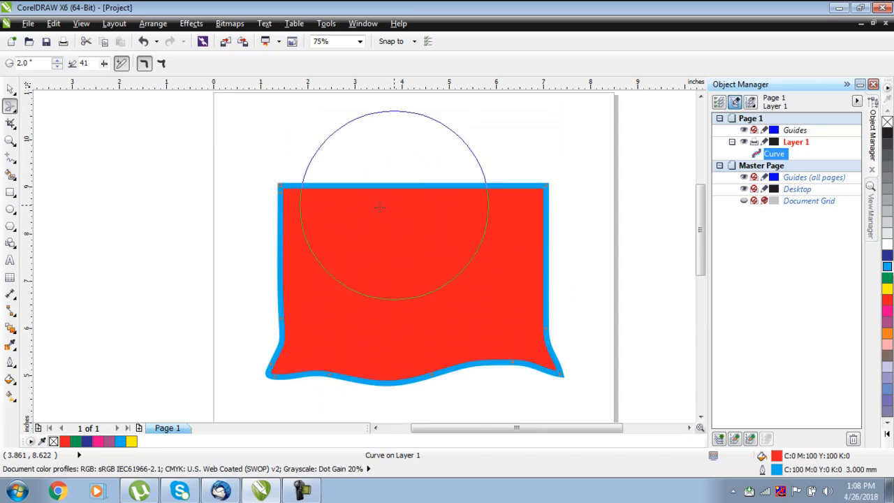
drag(279, 185, 256, 162)
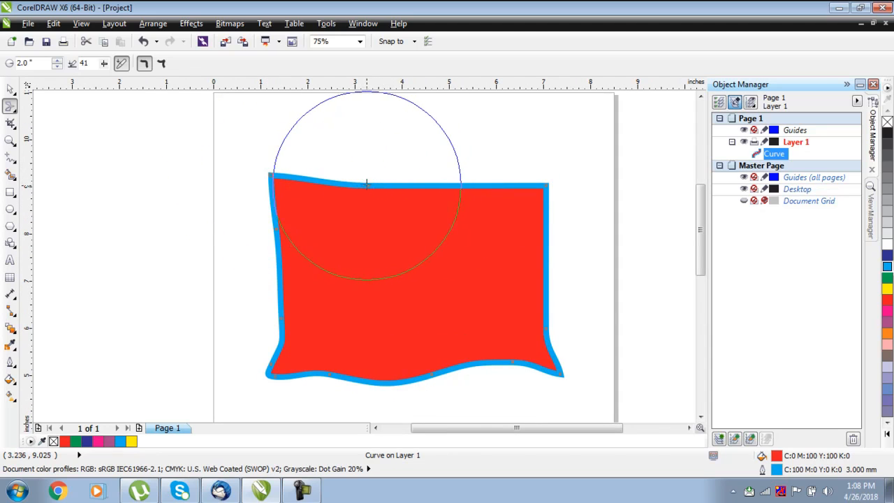
drag(366, 184, 382, 151)
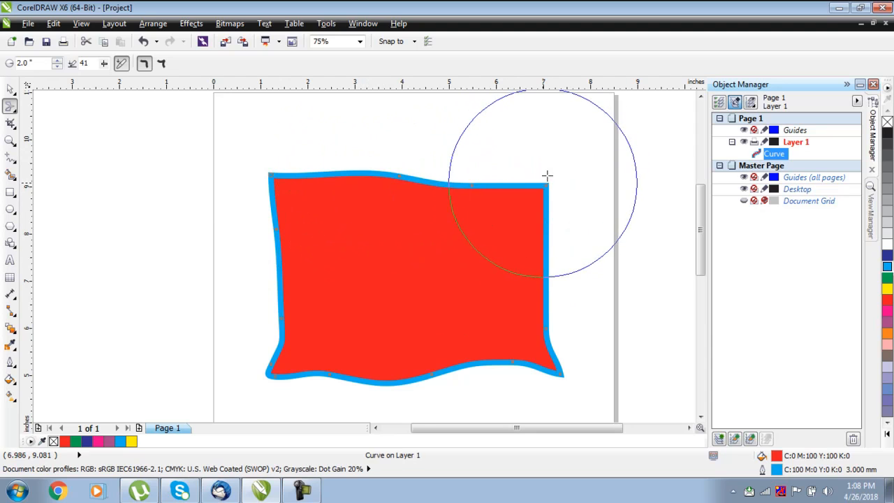
drag(545, 179, 558, 160)
- Smear the shape's right and left edges outward into waves, and bulge the bottom edge and lower right edge further
drag(550, 240, 595, 242)
drag(278, 229, 226, 230)
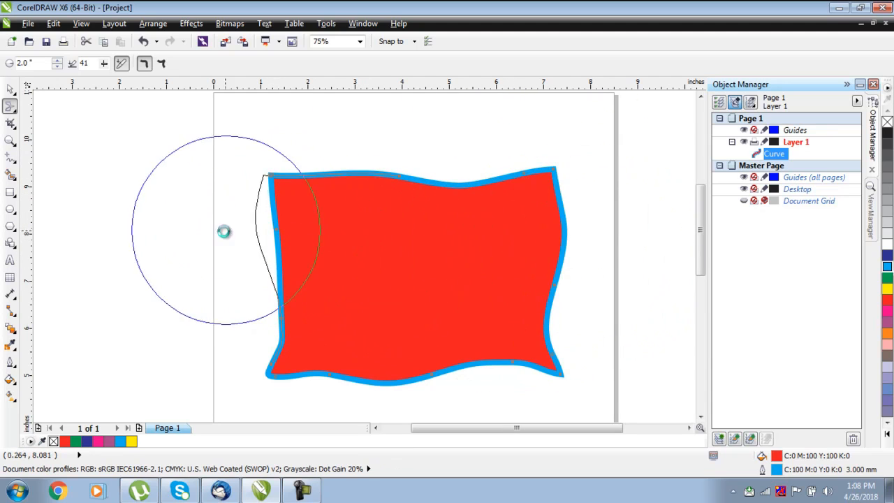
scroll(346, 220, down, 1)
scroll(391, 283, up, 1)
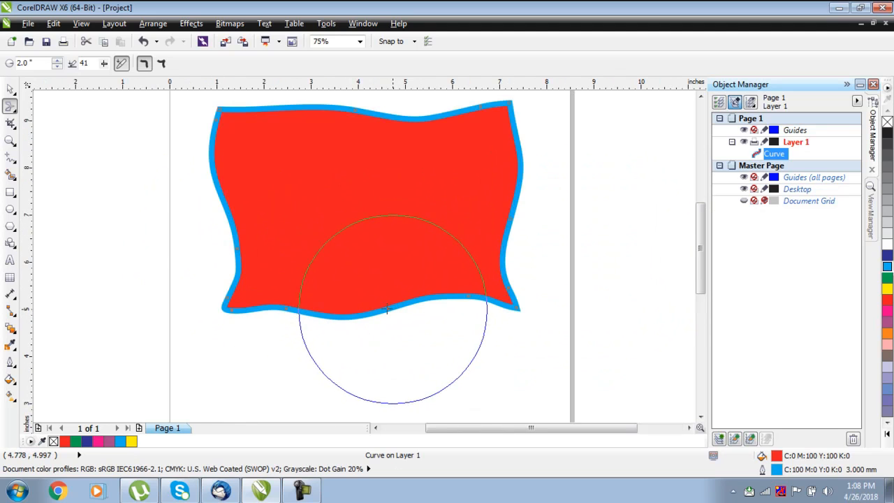
drag(390, 307, 418, 346)
scroll(345, 280, down, 1)
scroll(399, 220, up, 1)
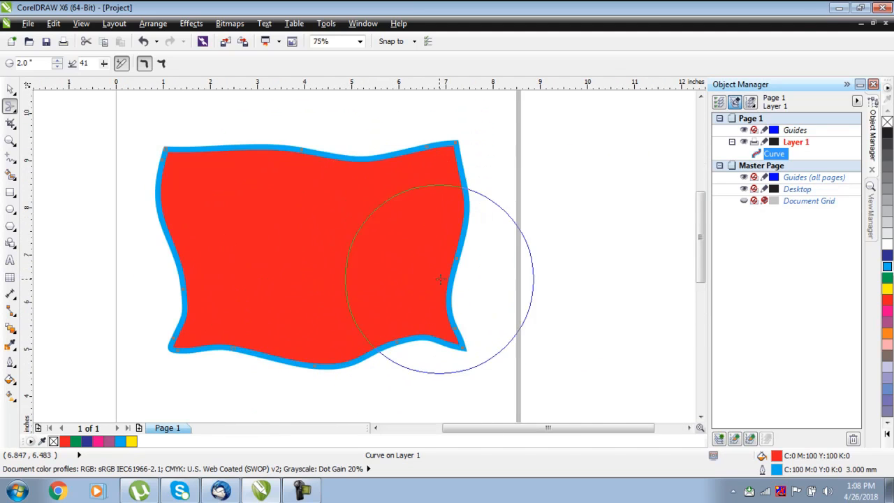
mouse_move(460, 262)
mouse_down()
mouse_move(501, 254)
mouse_move(520, 263)
mouse_up()
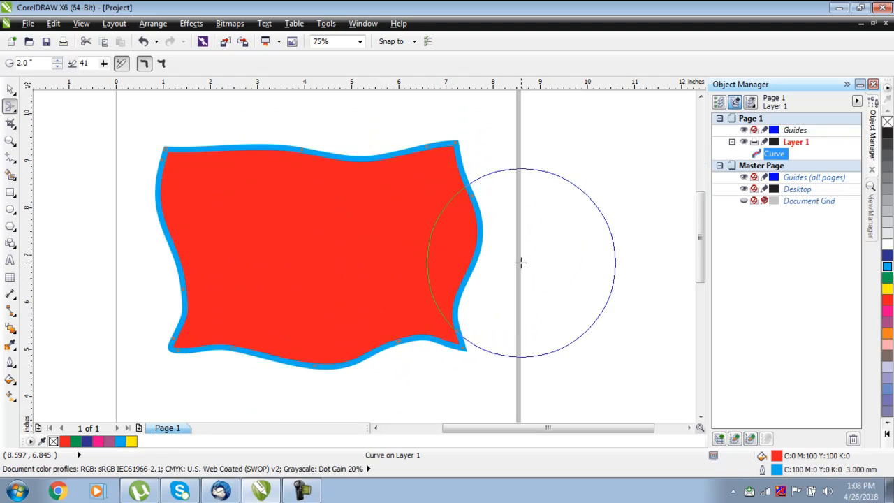
scroll(423, 216, down, 1)
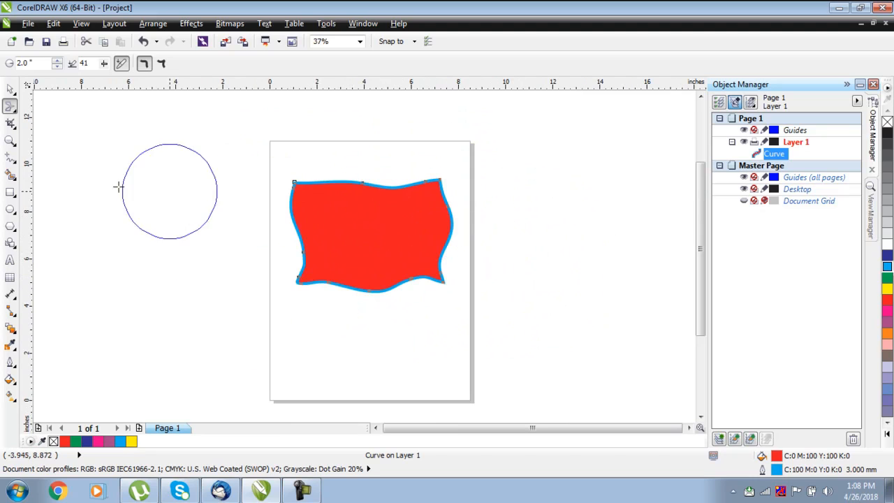
- Twirl the red shape's top-left and top-right corners into spirals using the Twirl tool with a 2.0-inch nib and rate 50
click(10, 106)
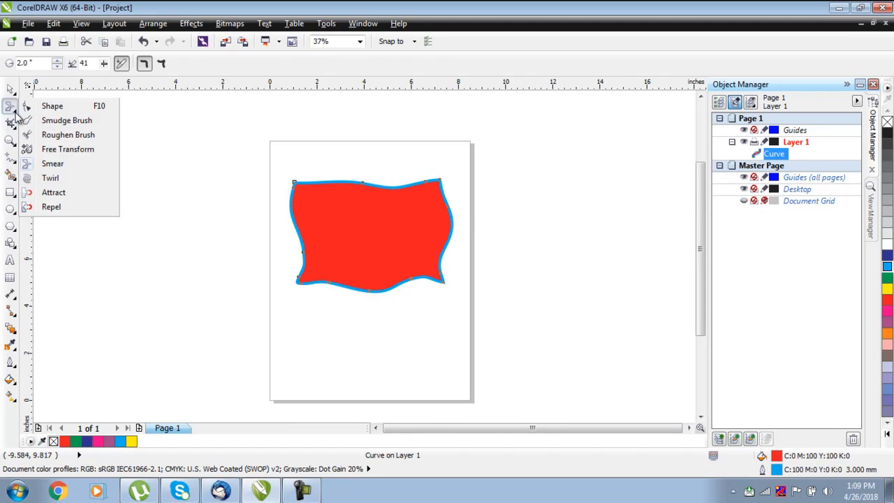
click(50, 178)
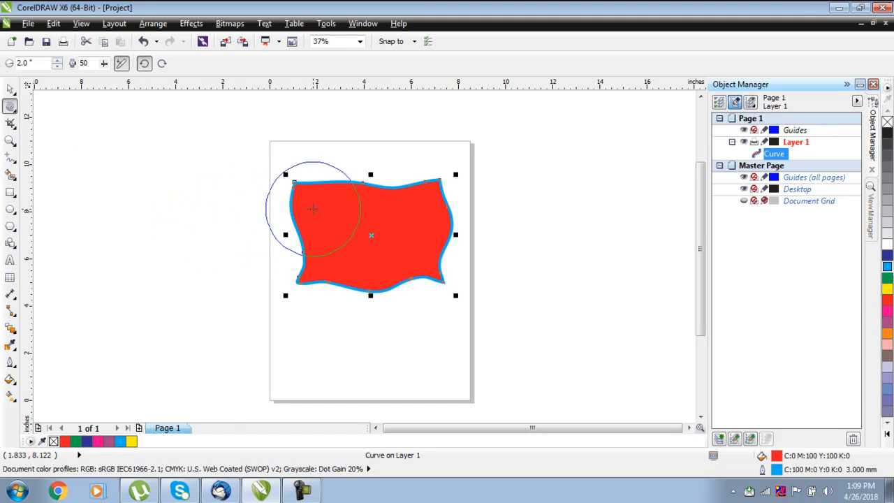
scroll(307, 184, up, 1)
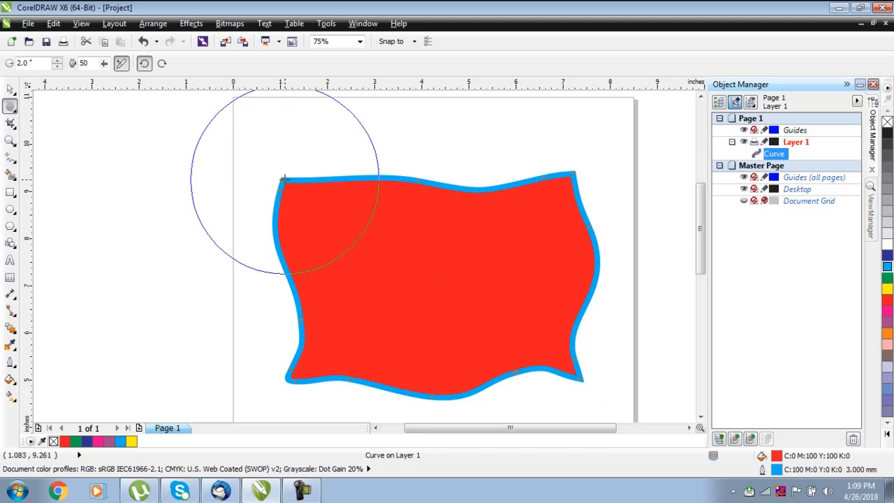
drag(283, 180, 283, 179)
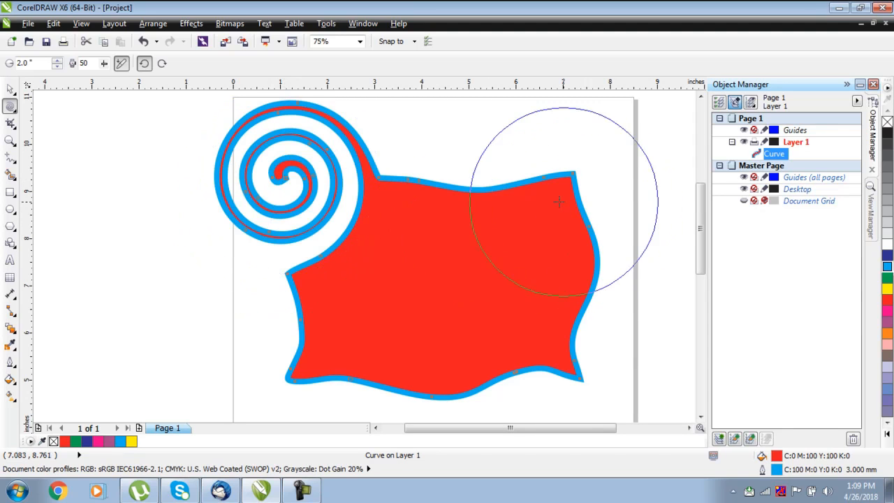
drag(571, 174, 571, 174)
- Twirl the middle of the red shape's bottom edge and its bottom-left and bottom-right corners into spirals
scroll(449, 297, down, 2)
scroll(472, 287, up, 2)
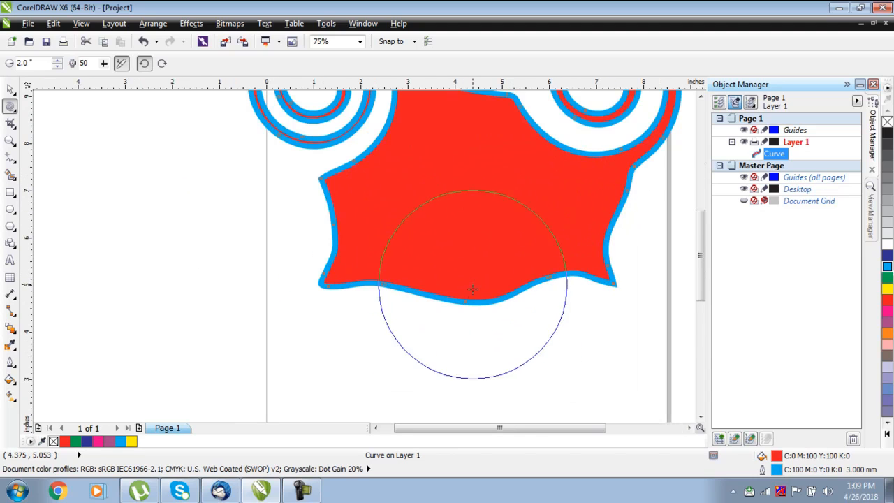
drag(463, 300, 464, 300)
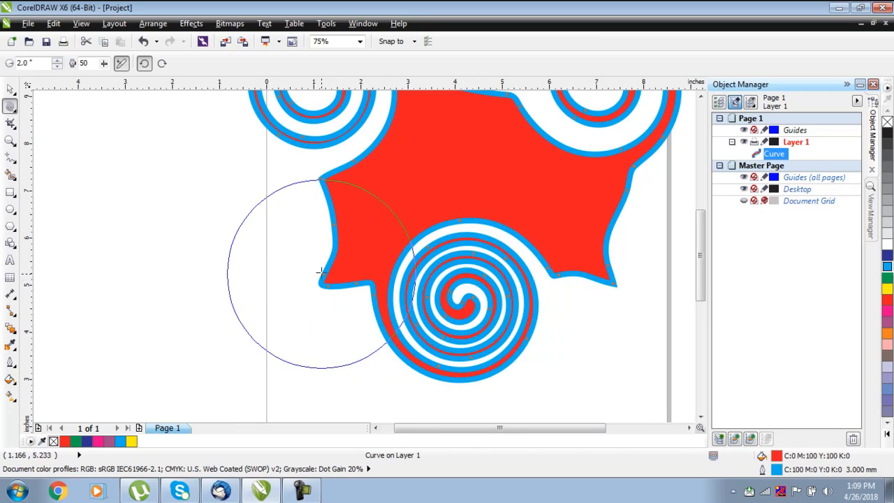
drag(321, 272, 324, 273)
scroll(324, 273, down, 2)
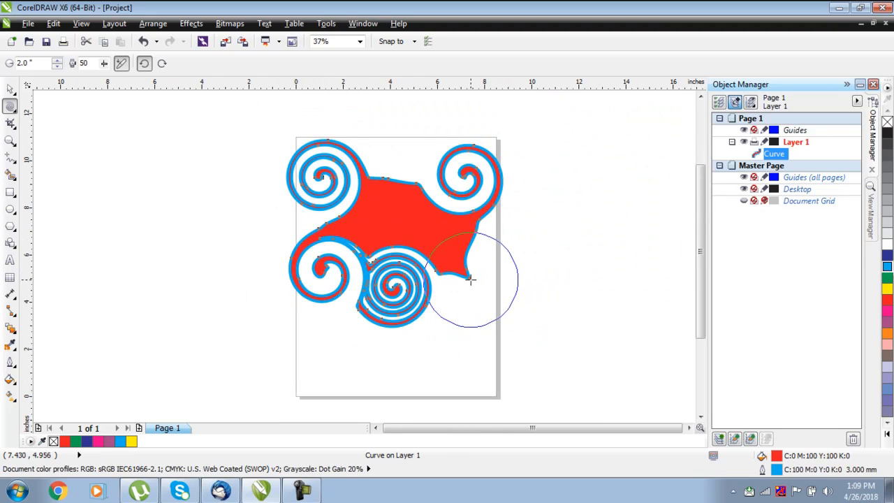
drag(470, 279, 470, 279)
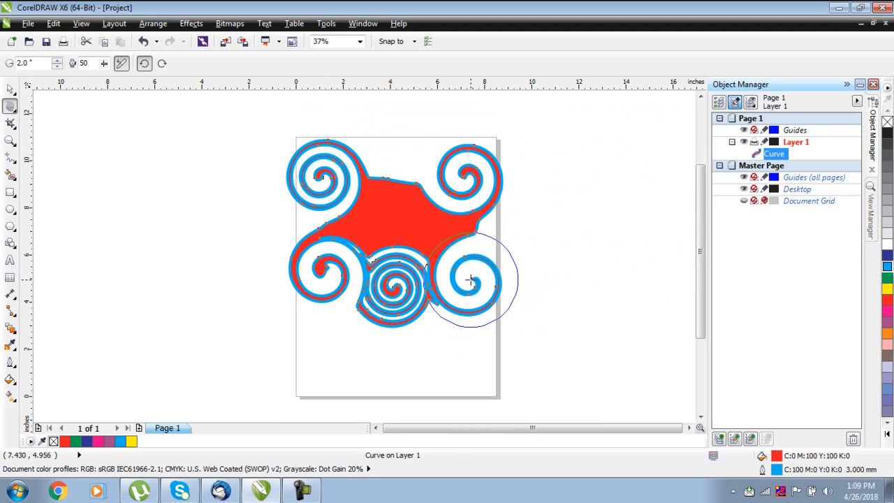
- Delete the twirled red shape from the page
click(16, 111)
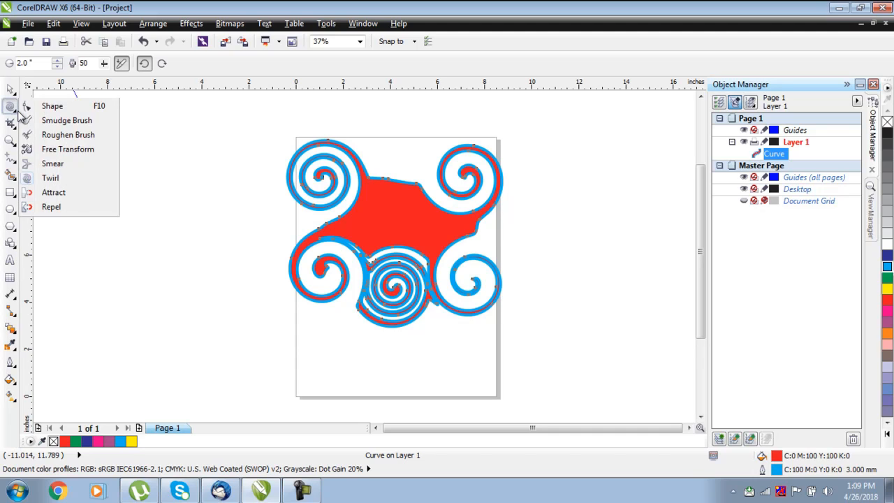
click(55, 206)
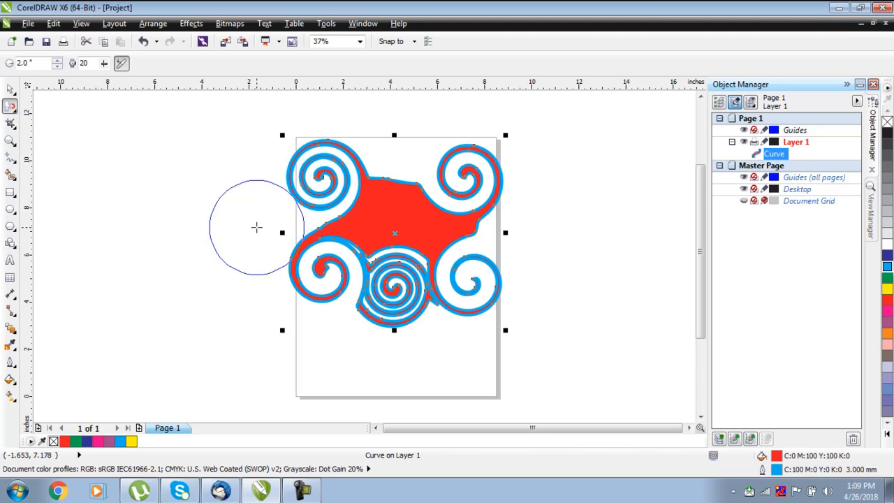
key(space)
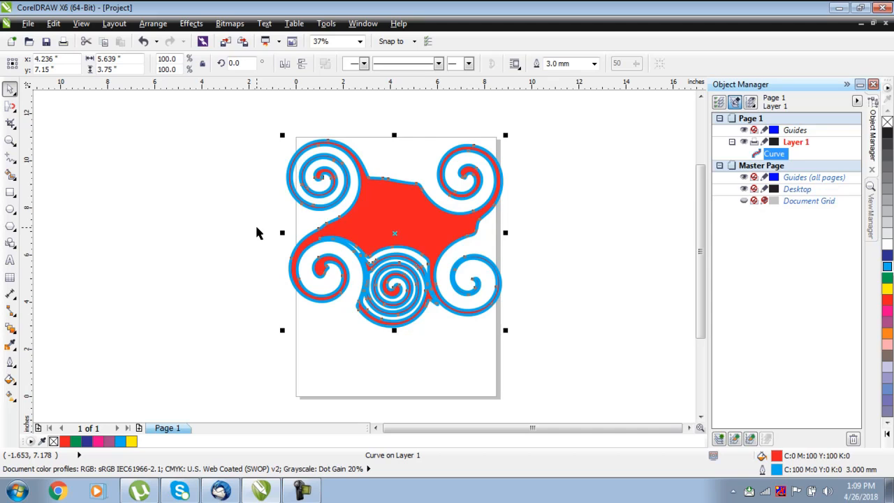
key(Delete)
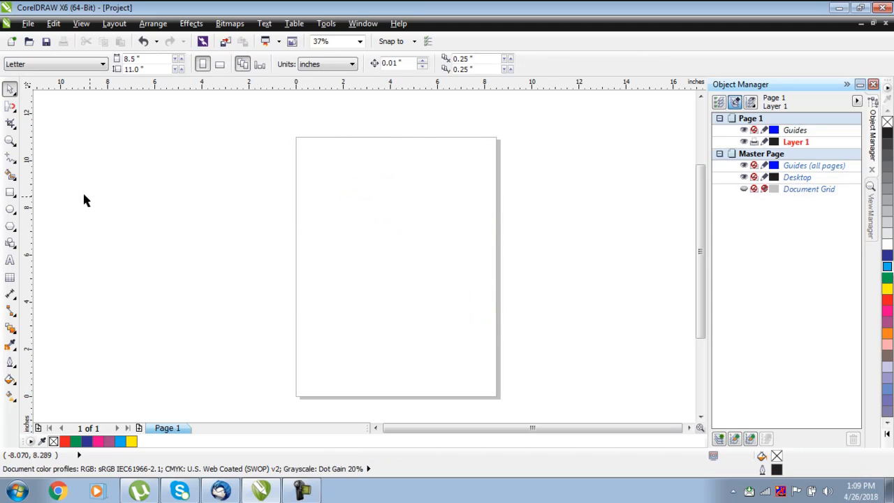
- Draw a rectangle about 4.7 by 3.1 inches in the middle of the page and move it up by about 0.75 inch
click(10, 192)
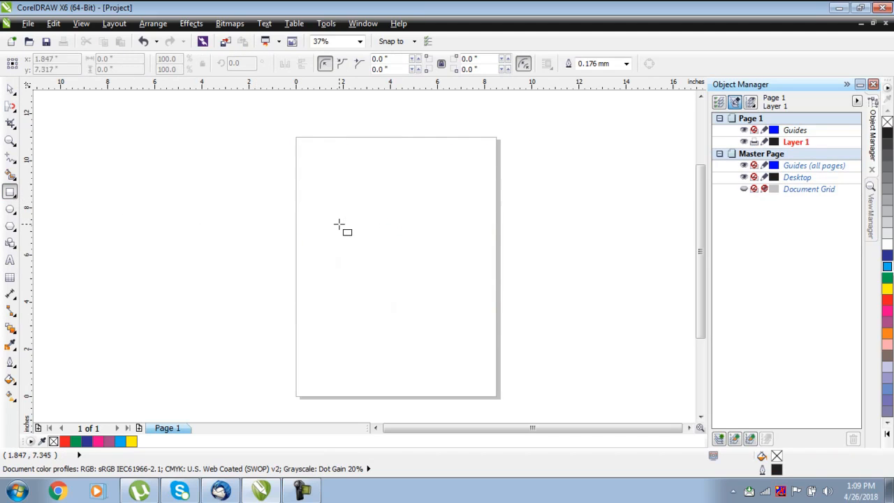
drag(338, 224, 450, 296)
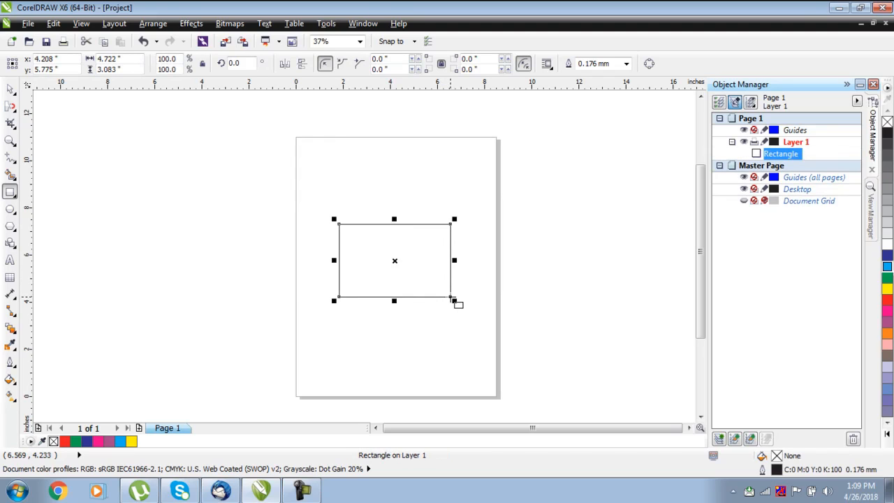
key(space)
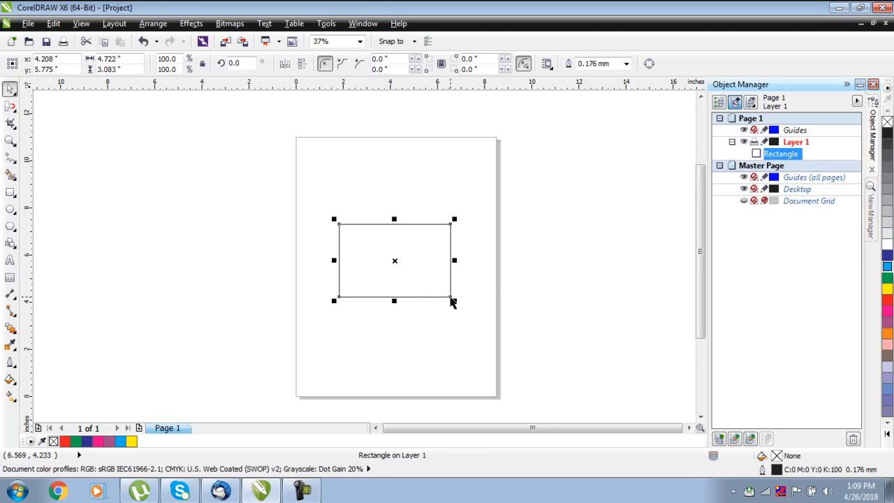
drag(426, 269, 426, 250)
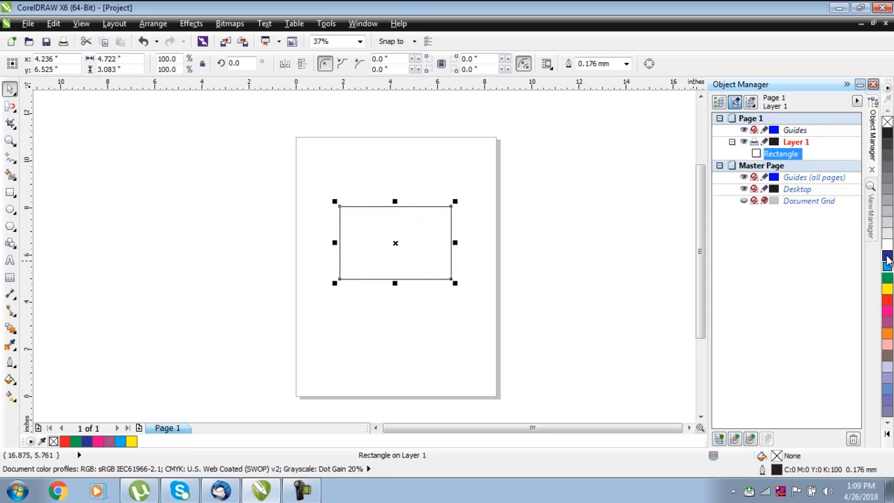
- Fill the rectangle with magenta and set its outline width to 4.0 mm, then deselect it
click(886, 311)
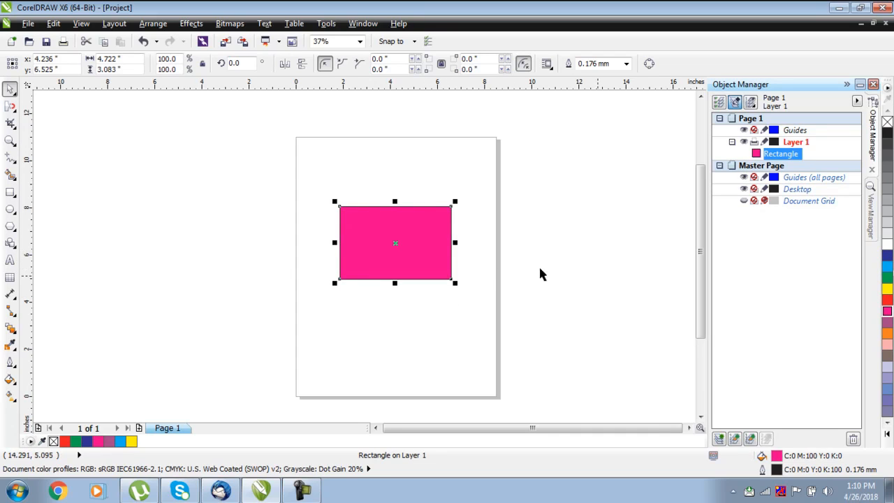
click(626, 63)
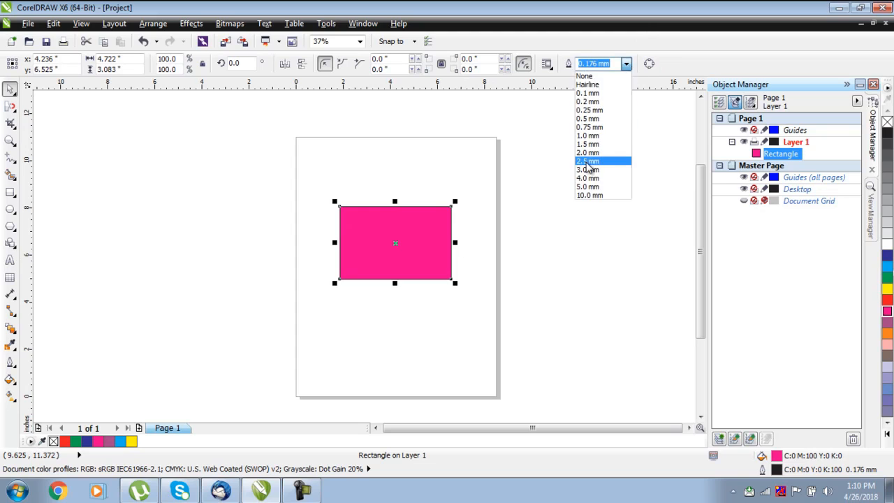
click(592, 175)
click(558, 221)
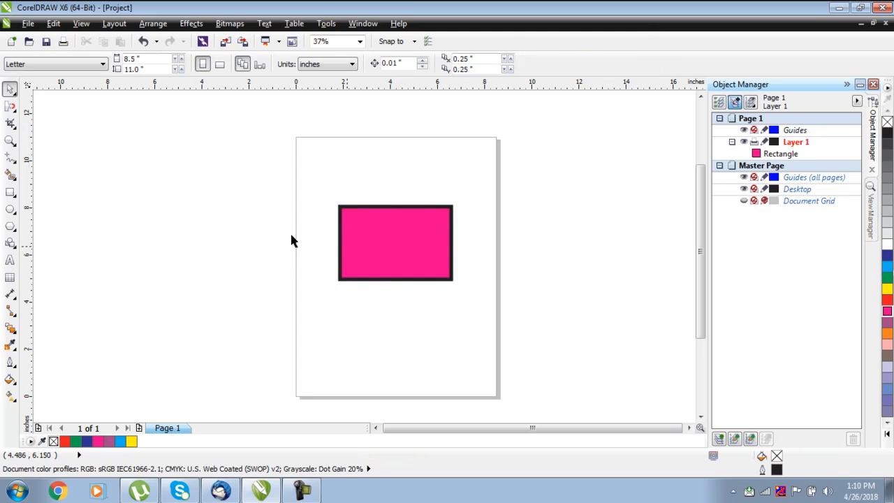
- Pull all four corners of the magenta rectangle outward using the Attract tool with a 2.0-inch nib and rate 20
click(11, 108)
click(14, 117)
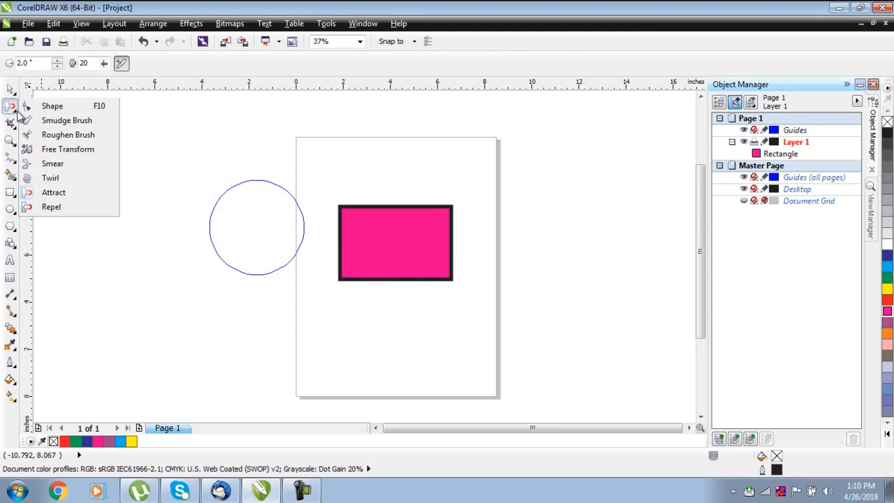
click(57, 188)
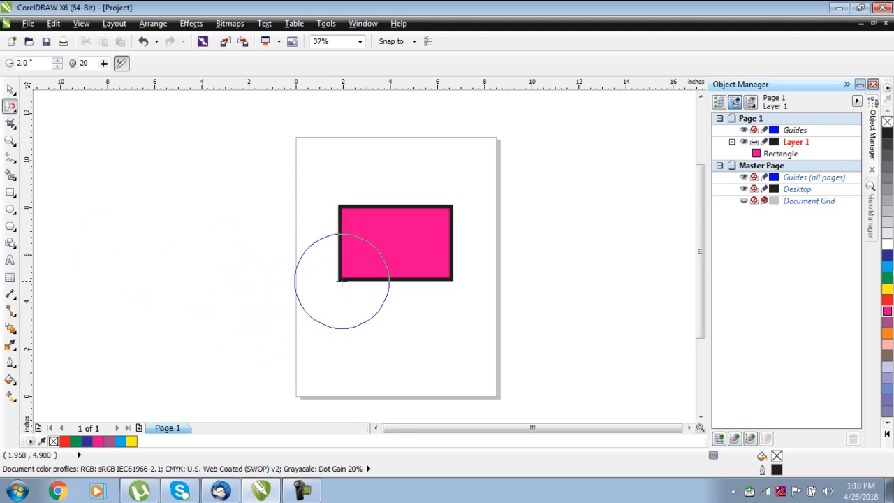
scroll(338, 280, up, 2)
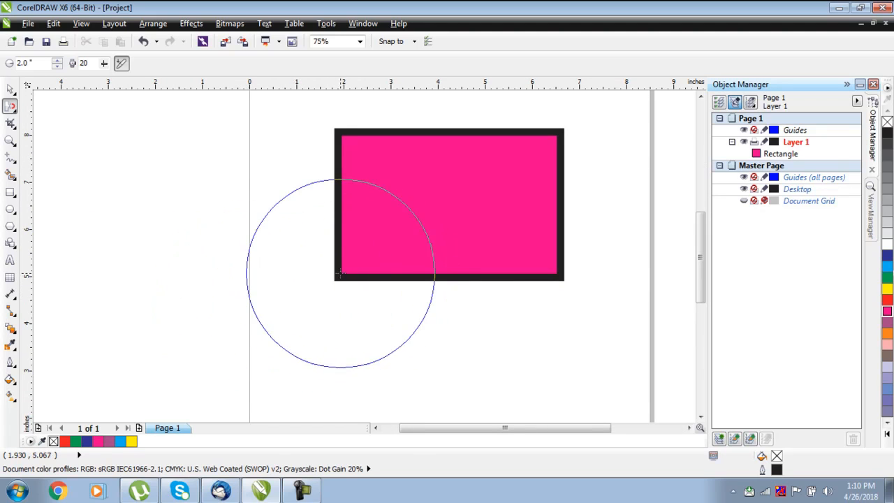
click(347, 262)
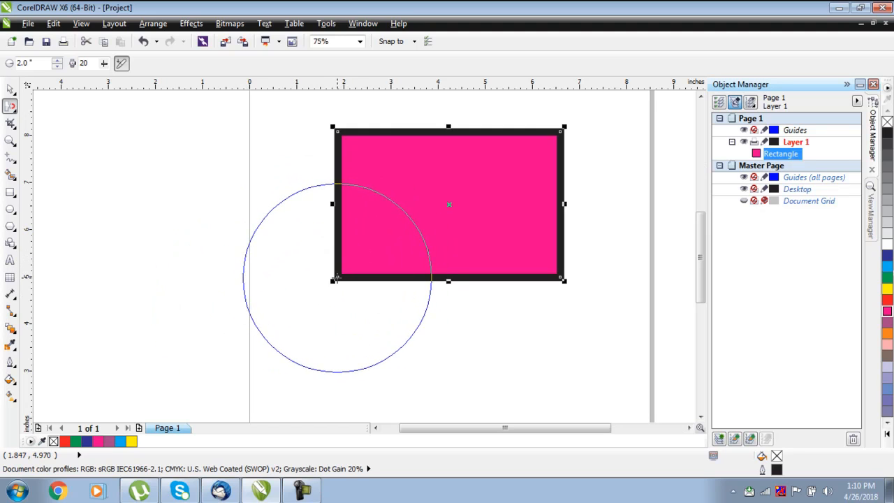
drag(329, 275, 331, 295)
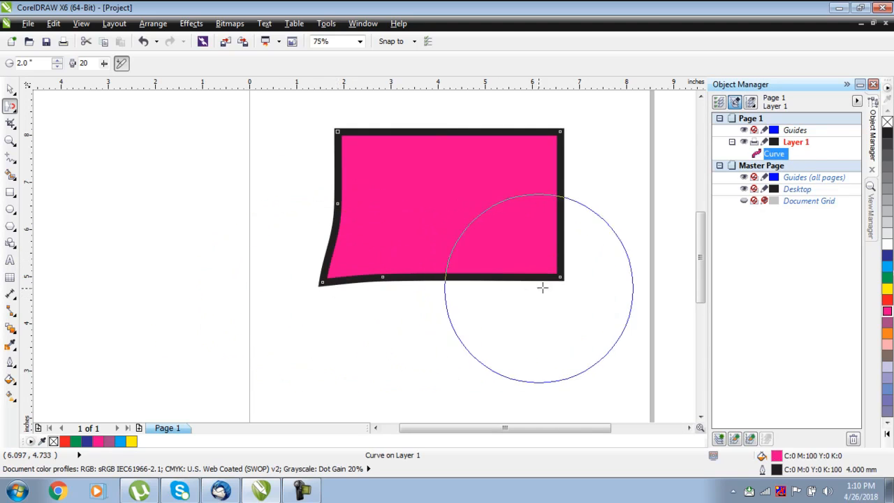
drag(562, 277, 569, 284)
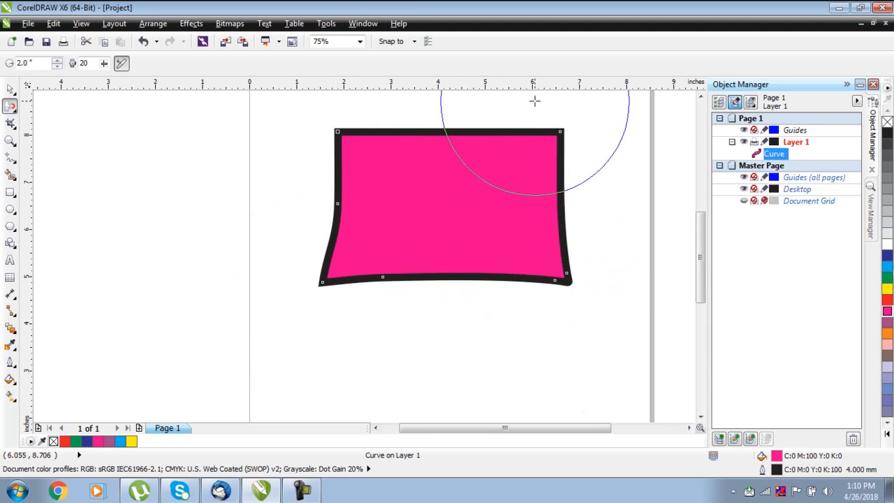
drag(560, 130, 592, 128)
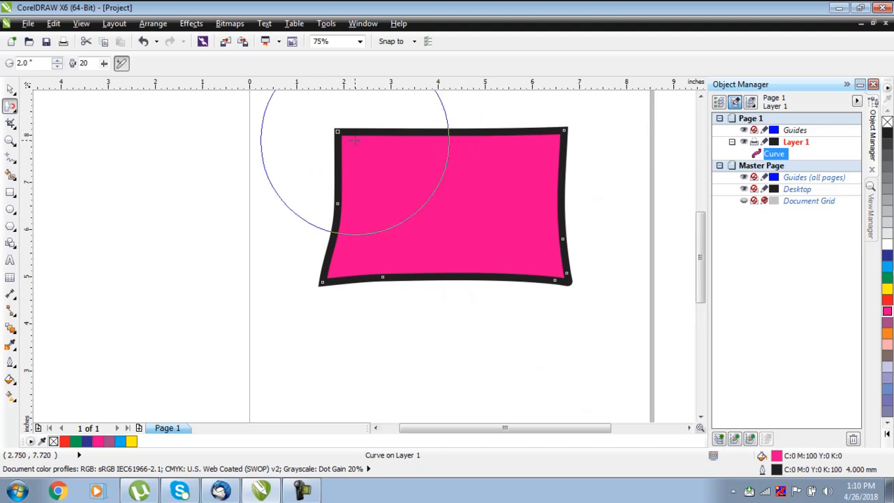
drag(337, 130, 332, 129)
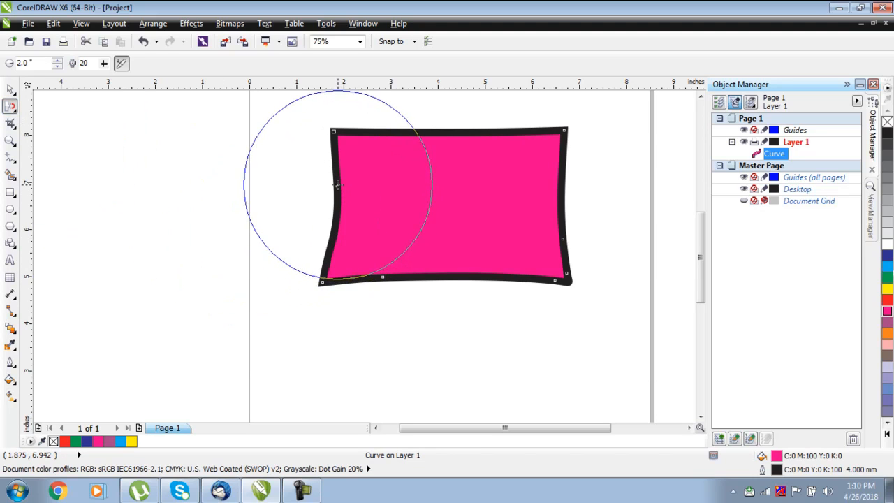
- Pull the magenta shape's left, bottom and top edges outward with the Attract tool, and stretch its top-right corner further out
drag(338, 185, 238, 196)
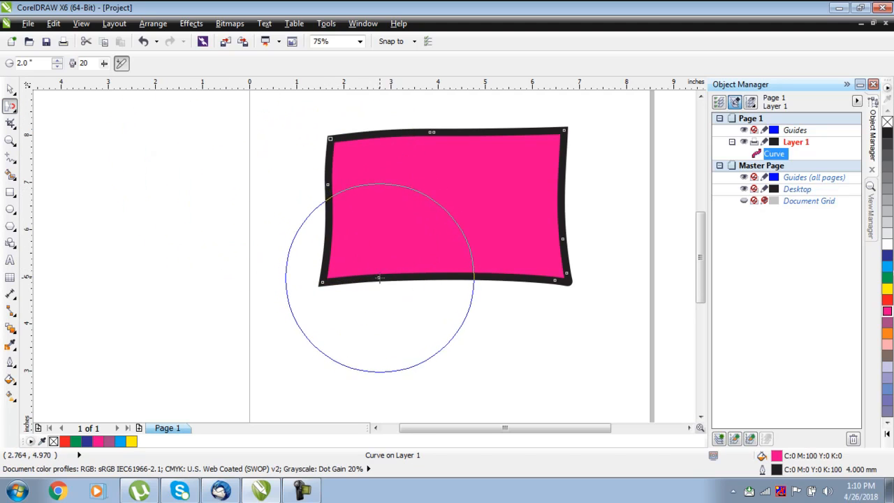
drag(379, 278, 430, 321)
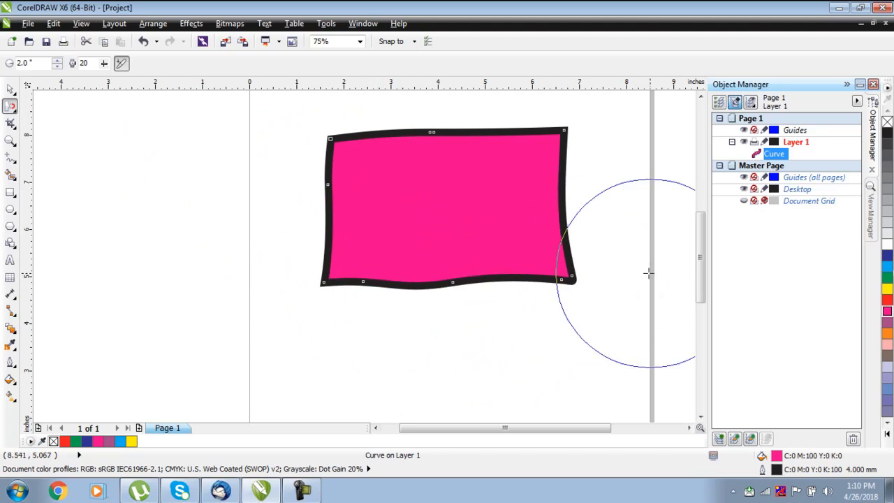
drag(430, 134, 377, 100)
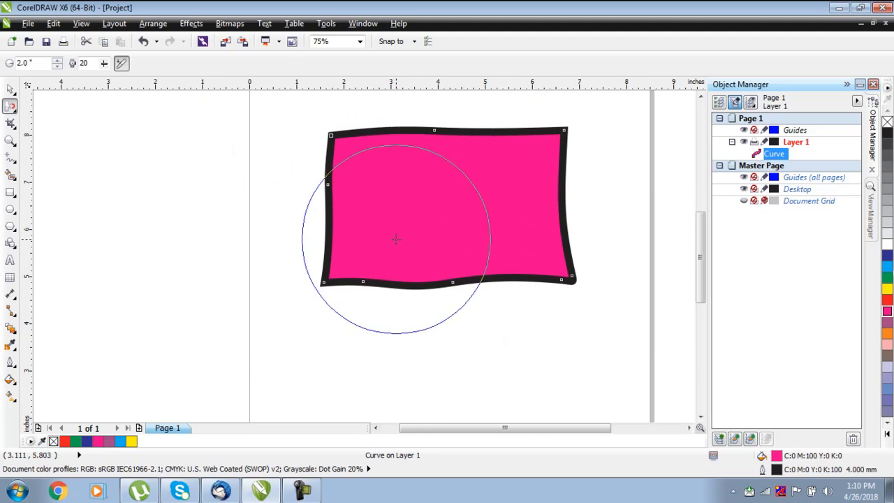
scroll(395, 239, down, 1)
scroll(416, 165, up, 1)
drag(414, 203, 425, 146)
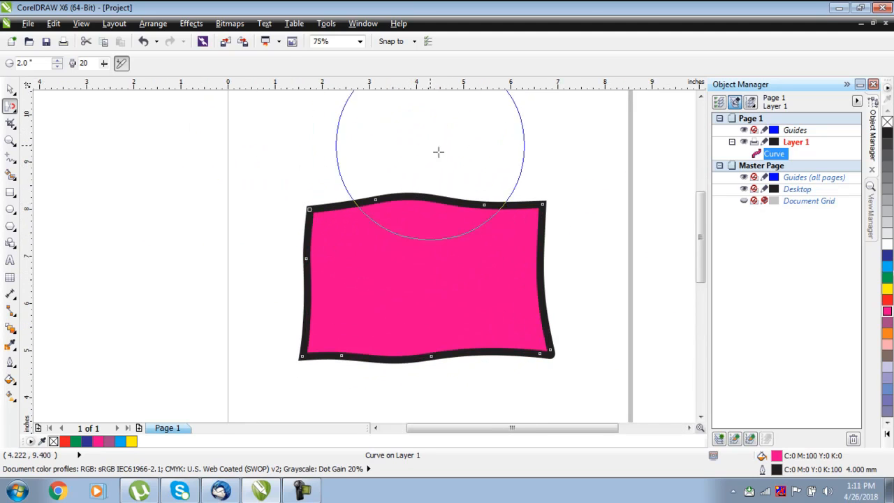
drag(547, 205, 573, 177)
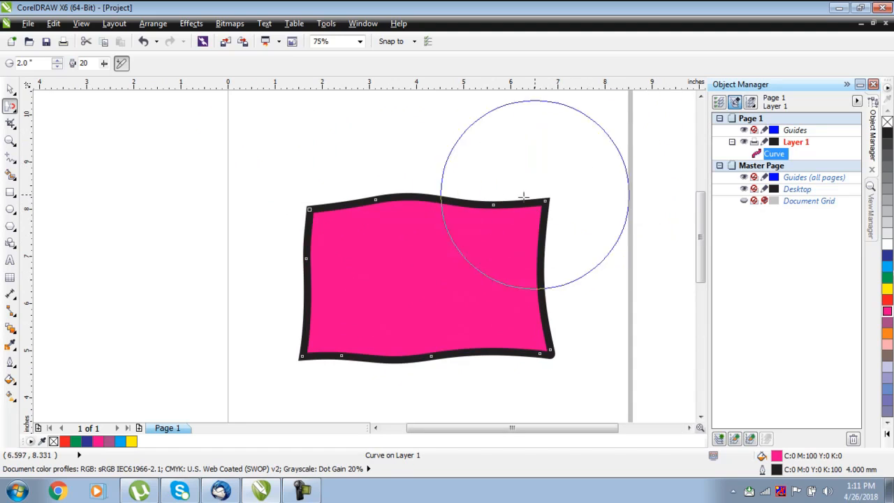
- Distort the magenta shape's top-left corner using the Repel tool with a 2.0-inch nib and rate 20
click(11, 107)
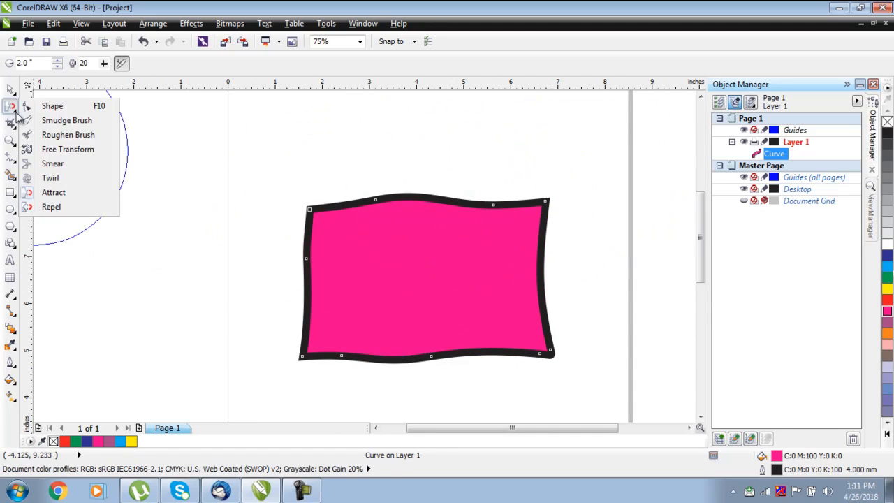
click(51, 208)
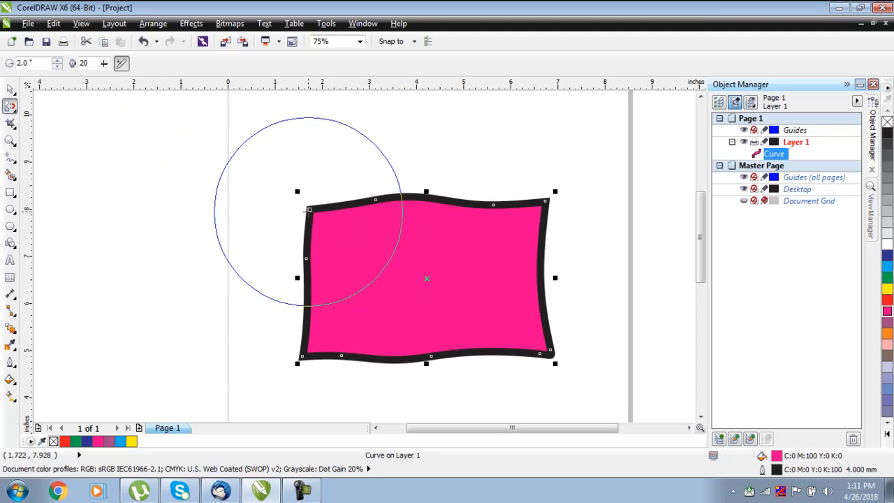
drag(310, 208, 69, 152)
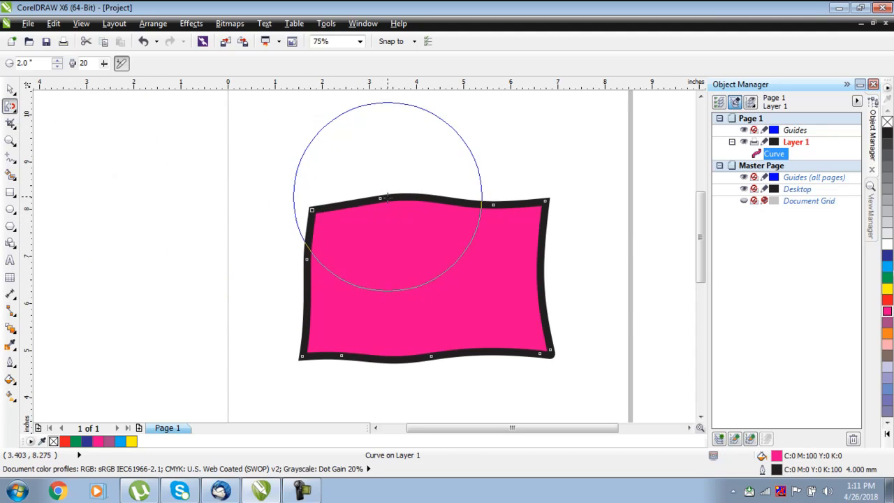
- Push the magenta shape's top edge inward into a wave using the Repel tool with a 2.0-inch nib and rate 20
drag(383, 198, 448, 145)
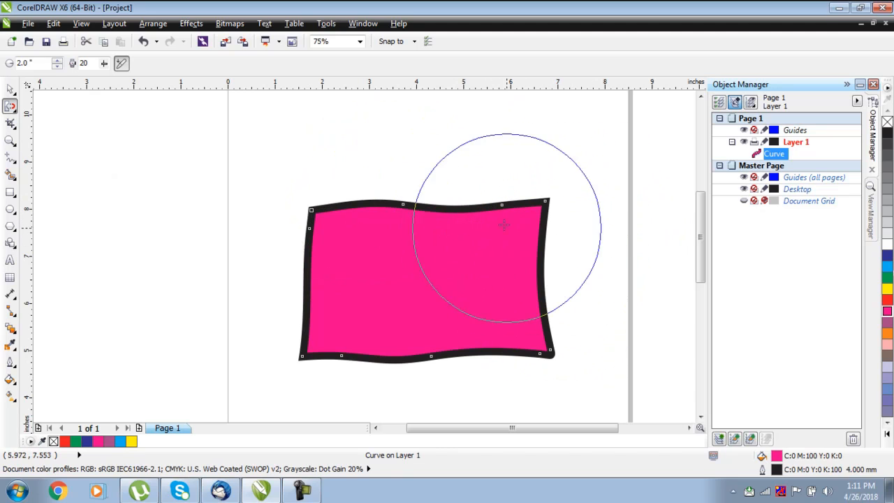
click(439, 156)
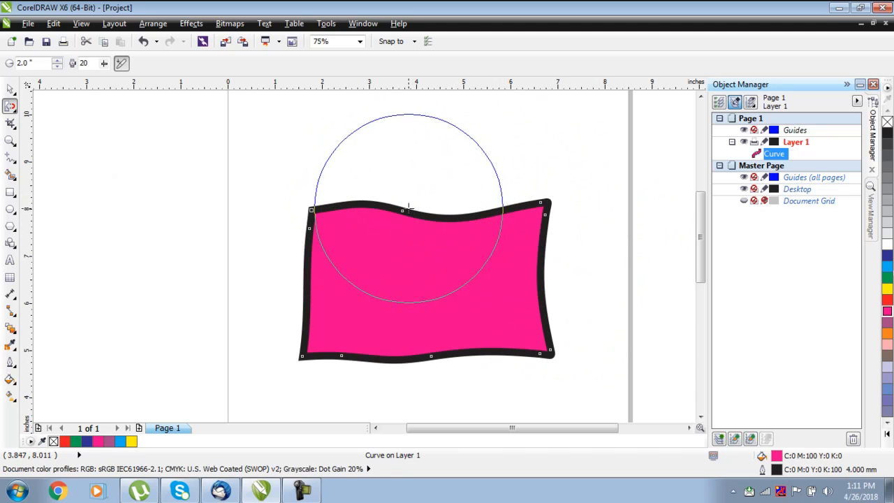
click(476, 146)
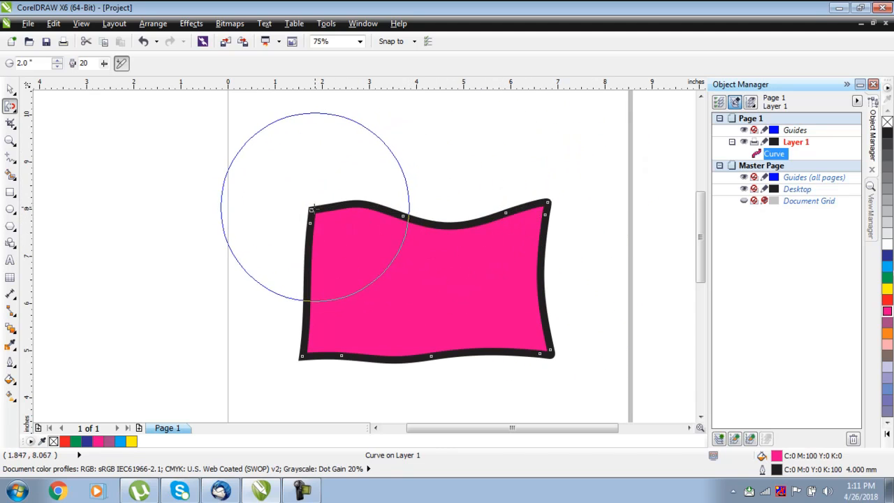
- Distort the magenta shape's top-left corner, left edge and bottom edge with the Repel tool, keeping the 2.0-inch nib and rate 20
click(312, 206)
click(303, 358)
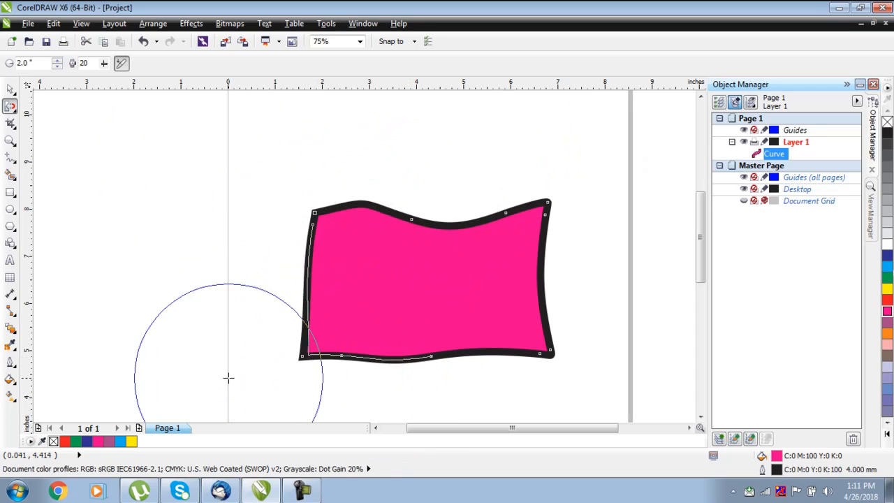
click(340, 368)
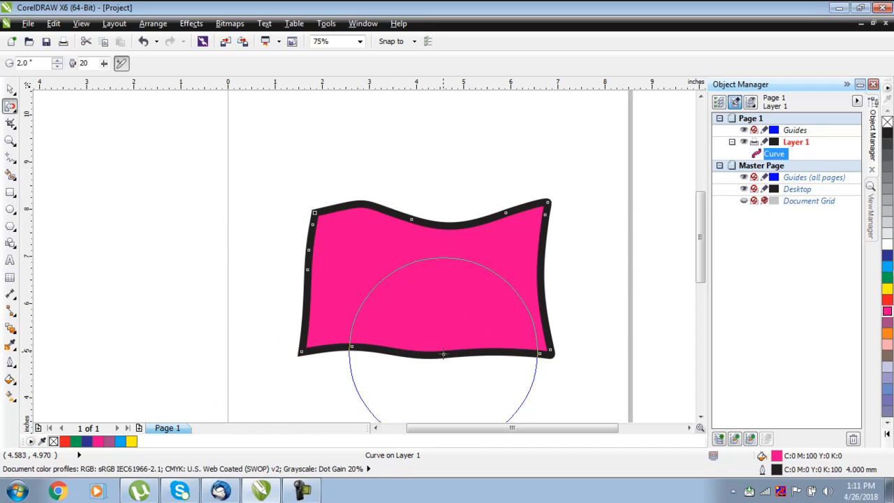
click(541, 370)
click(629, 325)
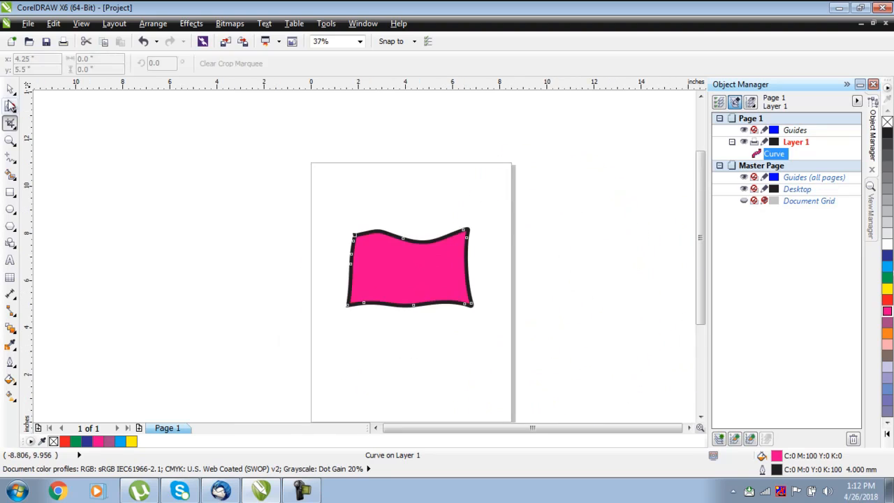
click(10, 105)
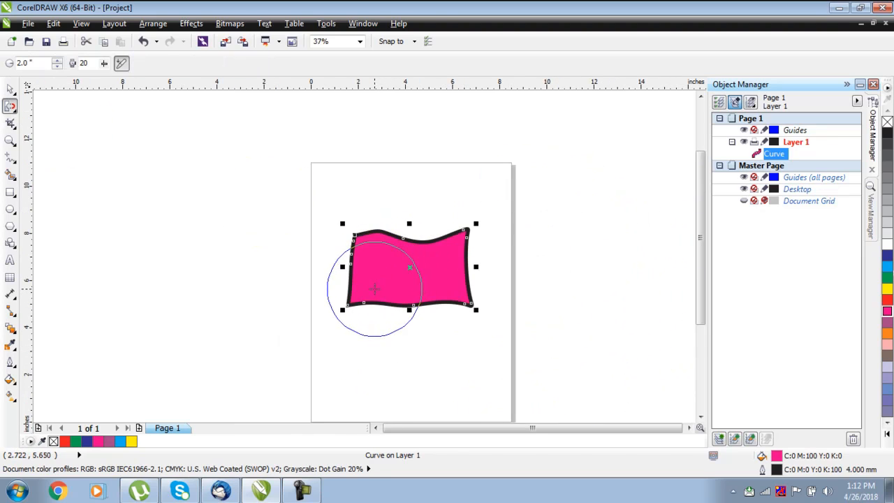